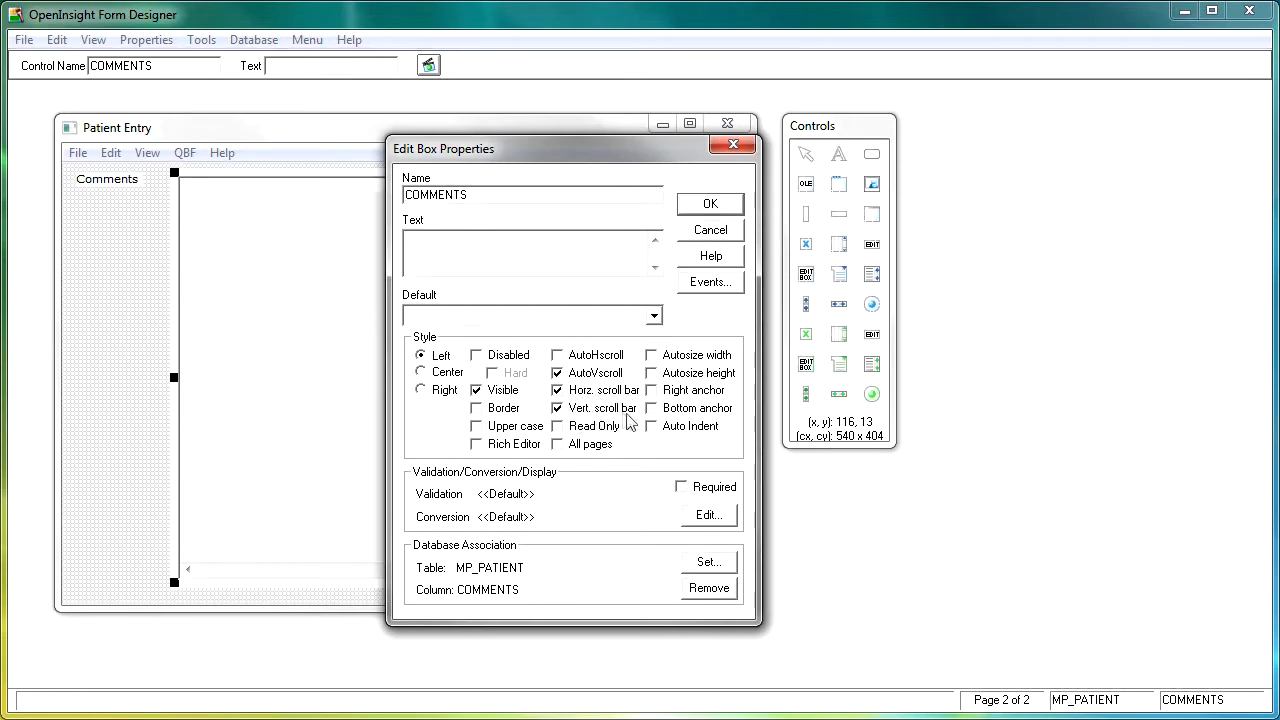
Turn off Horz. scroll bar for the COMMENTS edit box and confirm the properties
left_click(560, 394)
left_click(708, 205)
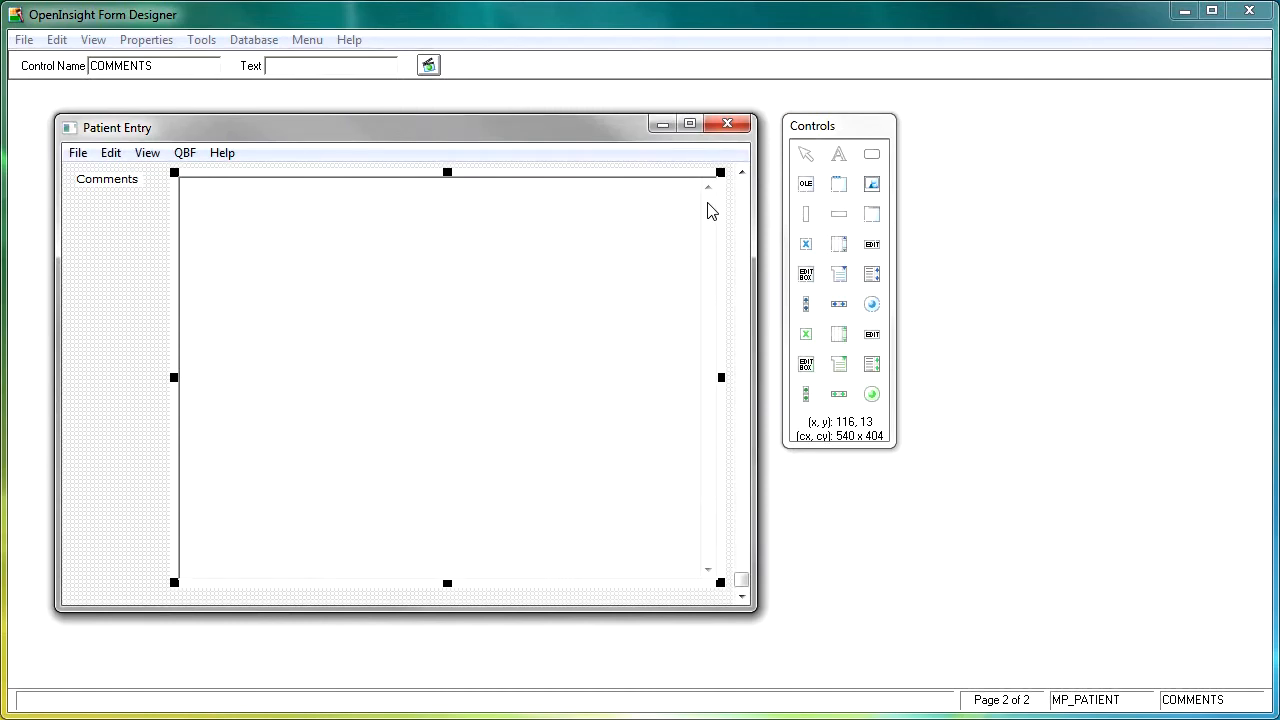
Save the form and start a test run, accepting 1 as the starting hospital number
left_click(743, 191)
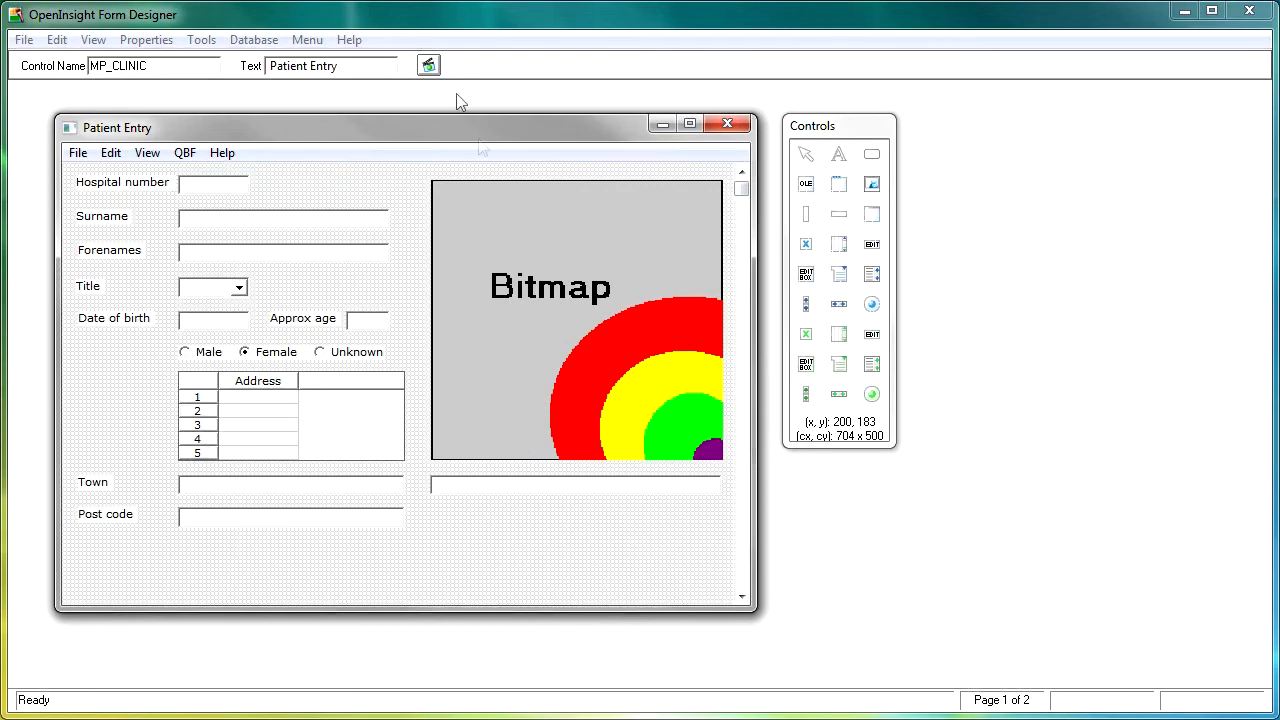
left_click(428, 66)
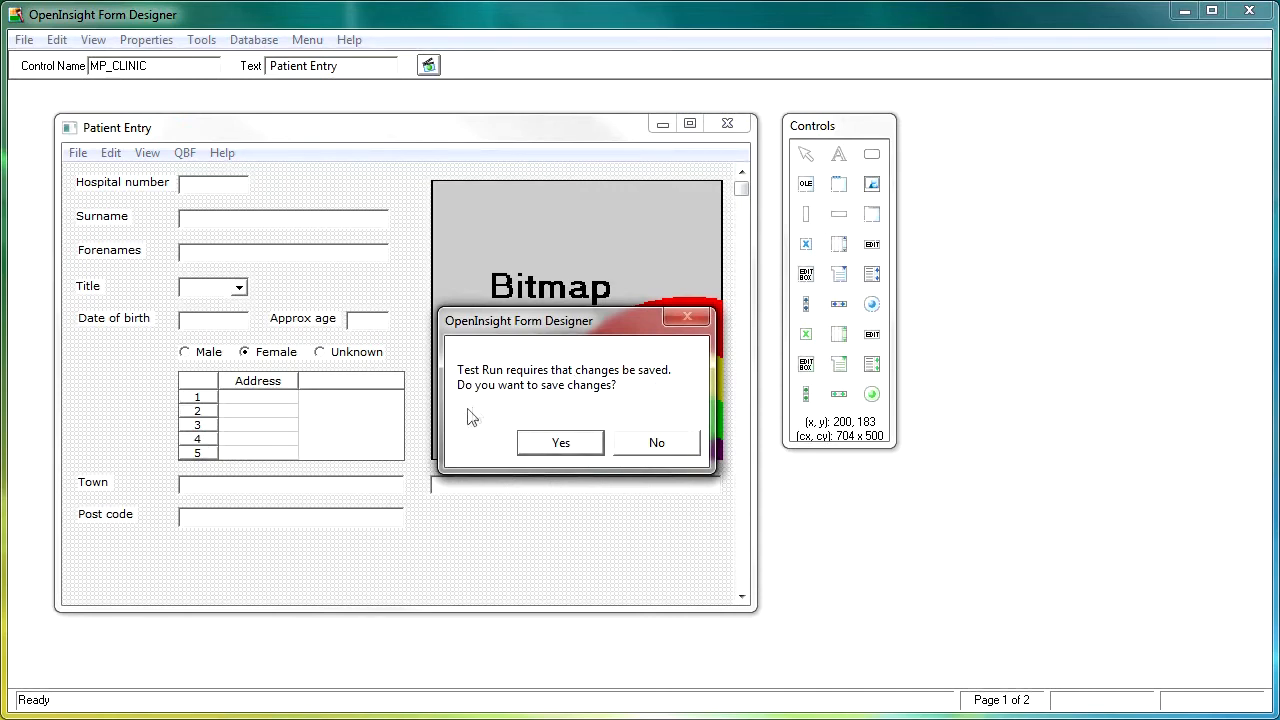
left_click(561, 443)
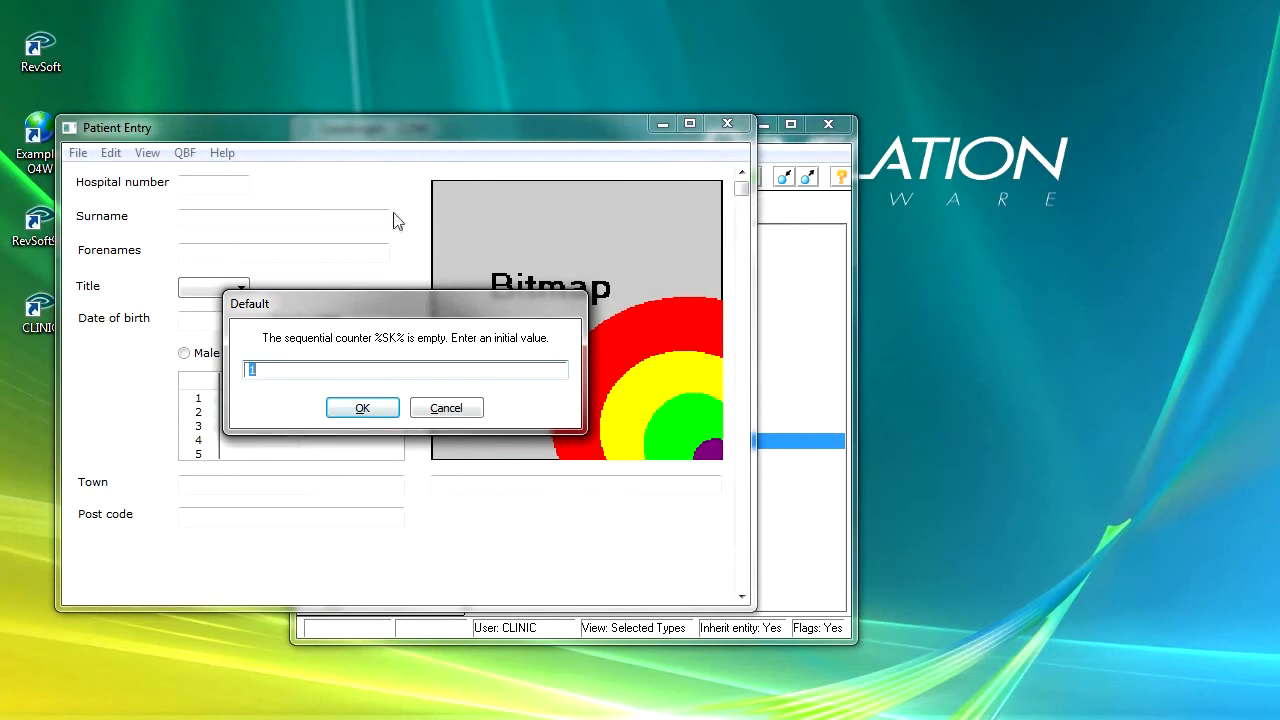
left_click(364, 412)
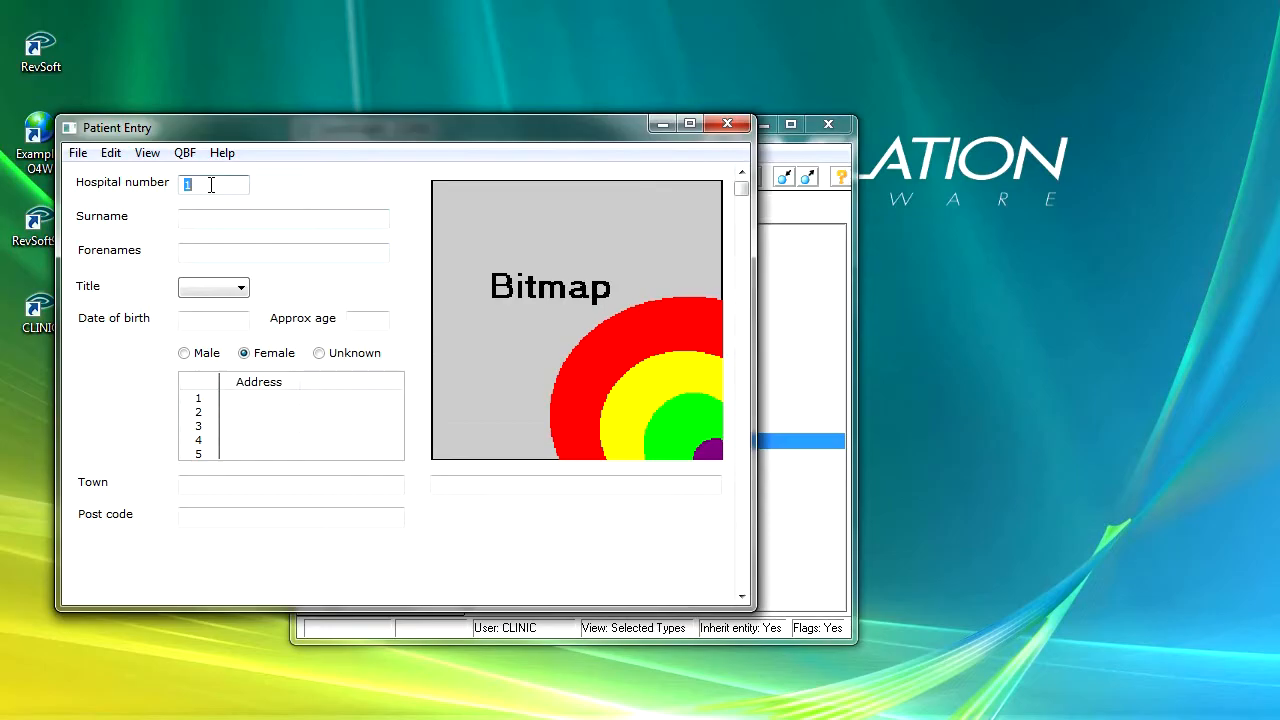
Leave the hospital number, dismiss the ENG0010 $APPROX_AGE error and close the test window
key("Tab")
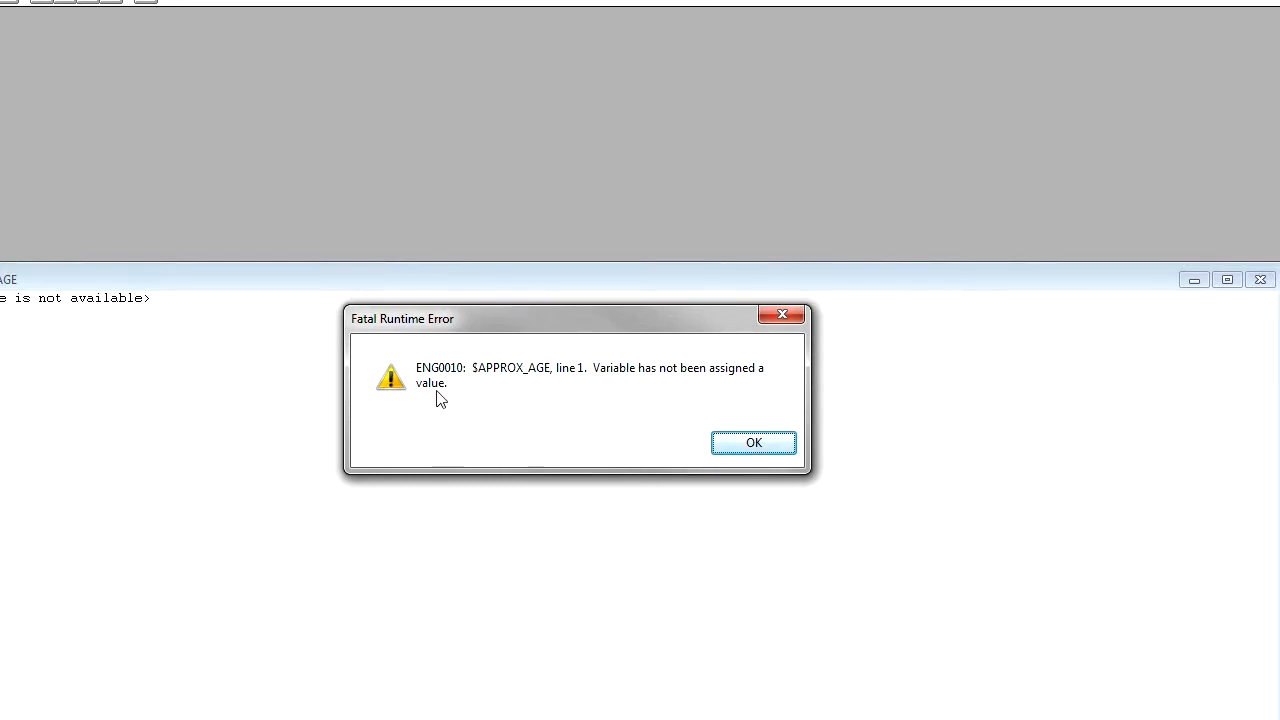
left_click(752, 446)
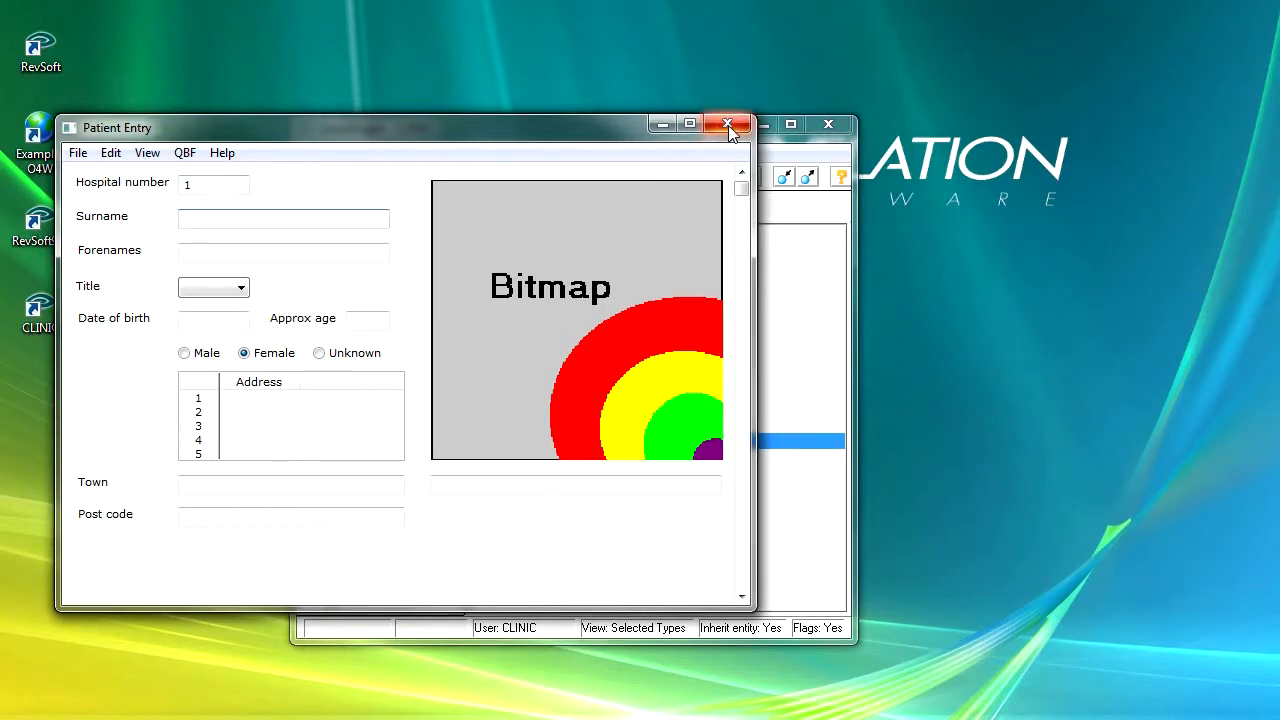
left_click(728, 125)
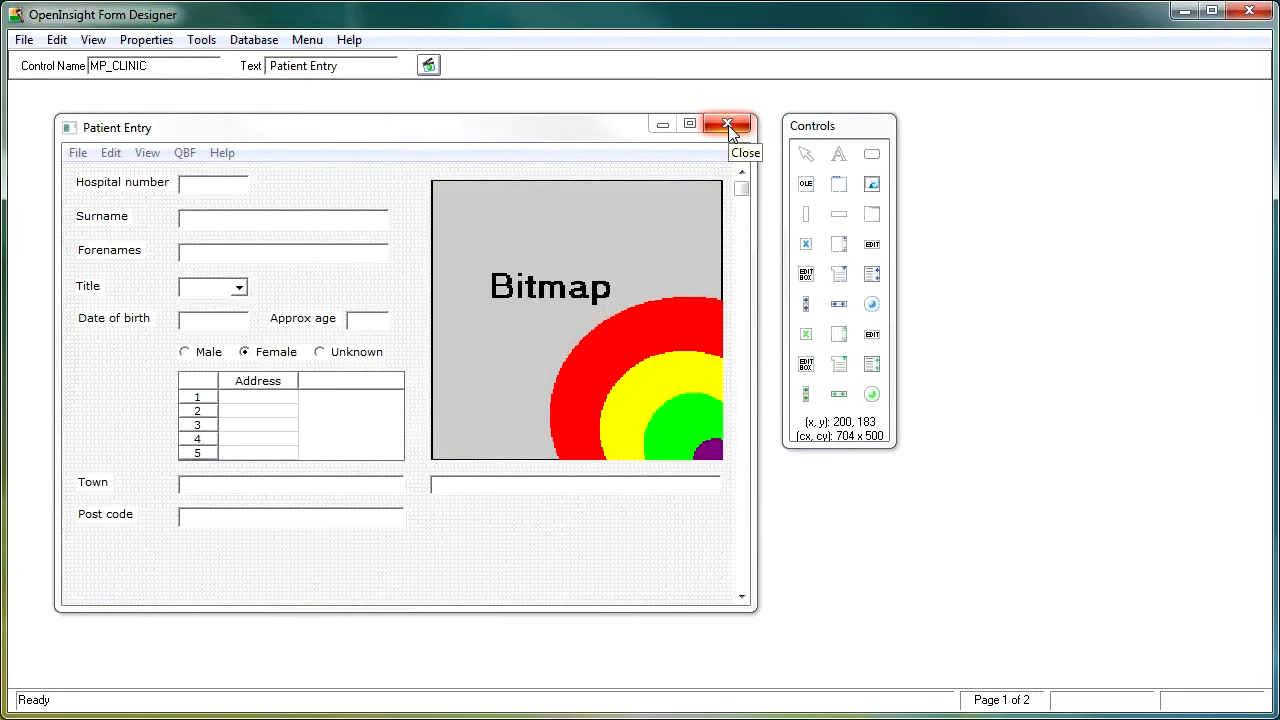
Change AproxAge to ApproxAge in the Approx age calculated-column formula and confirm all dialogs
double_click(372, 325)
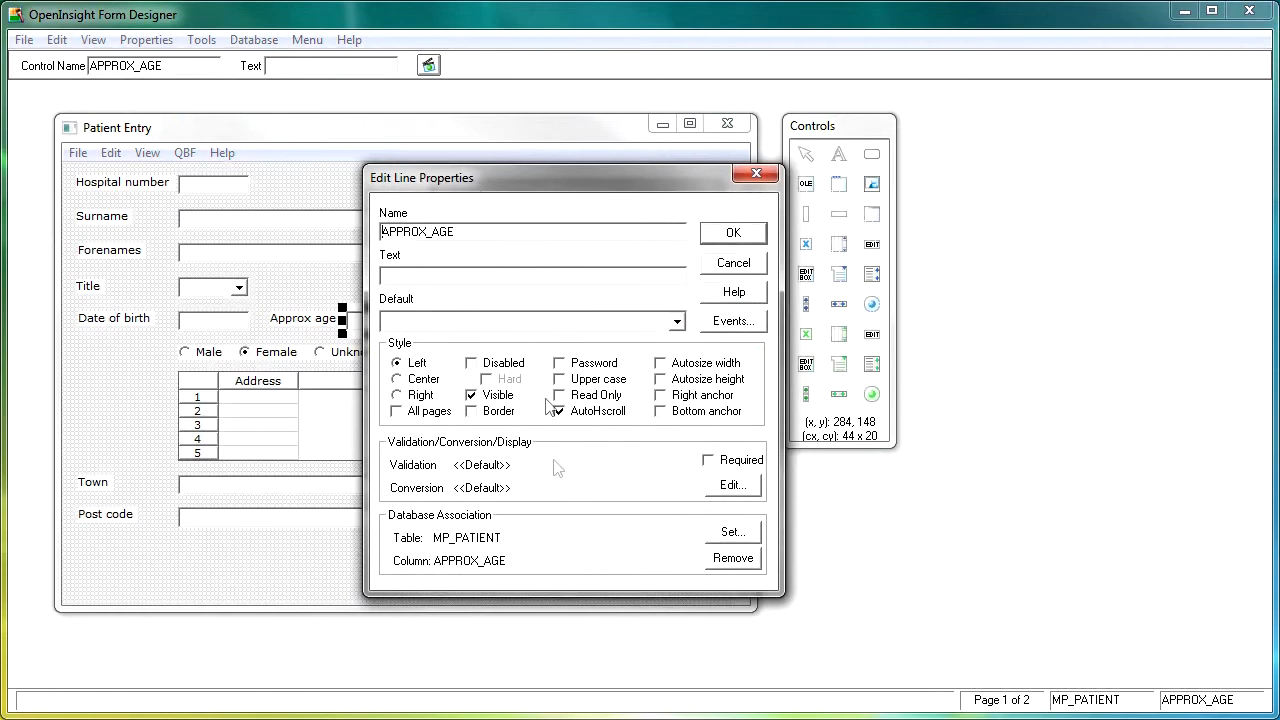
left_click(738, 533)
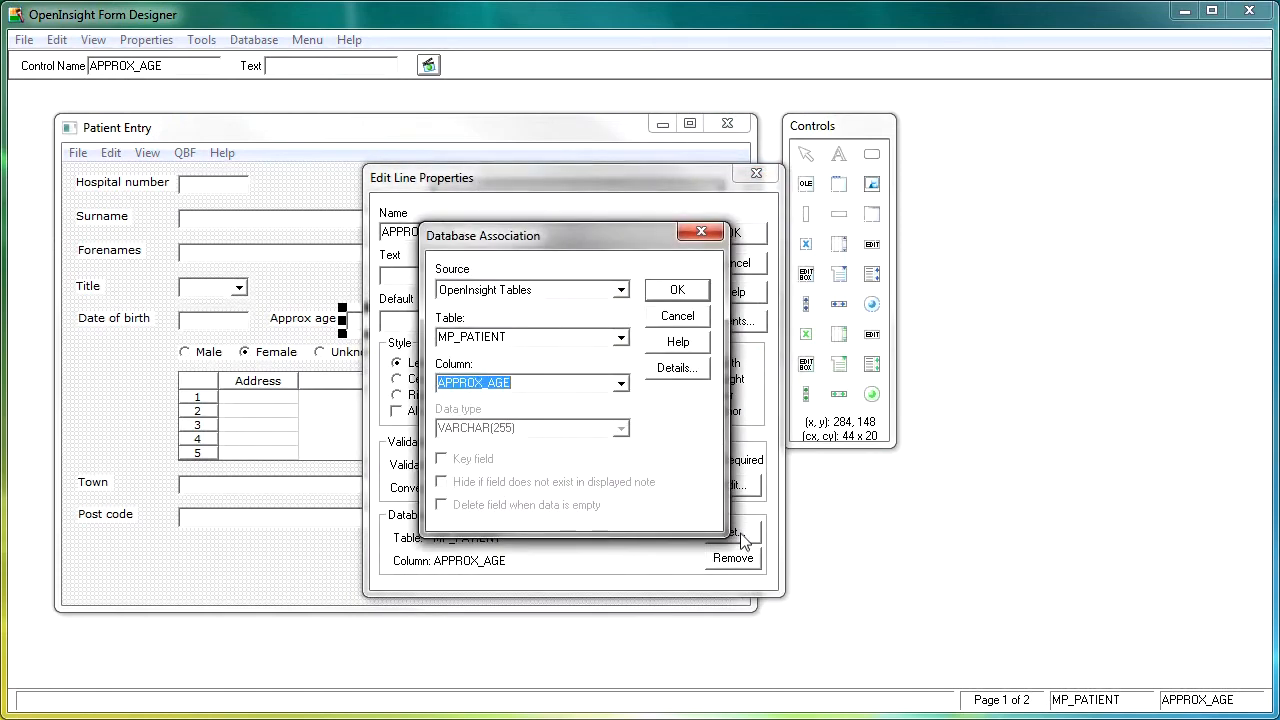
left_click(676, 368)
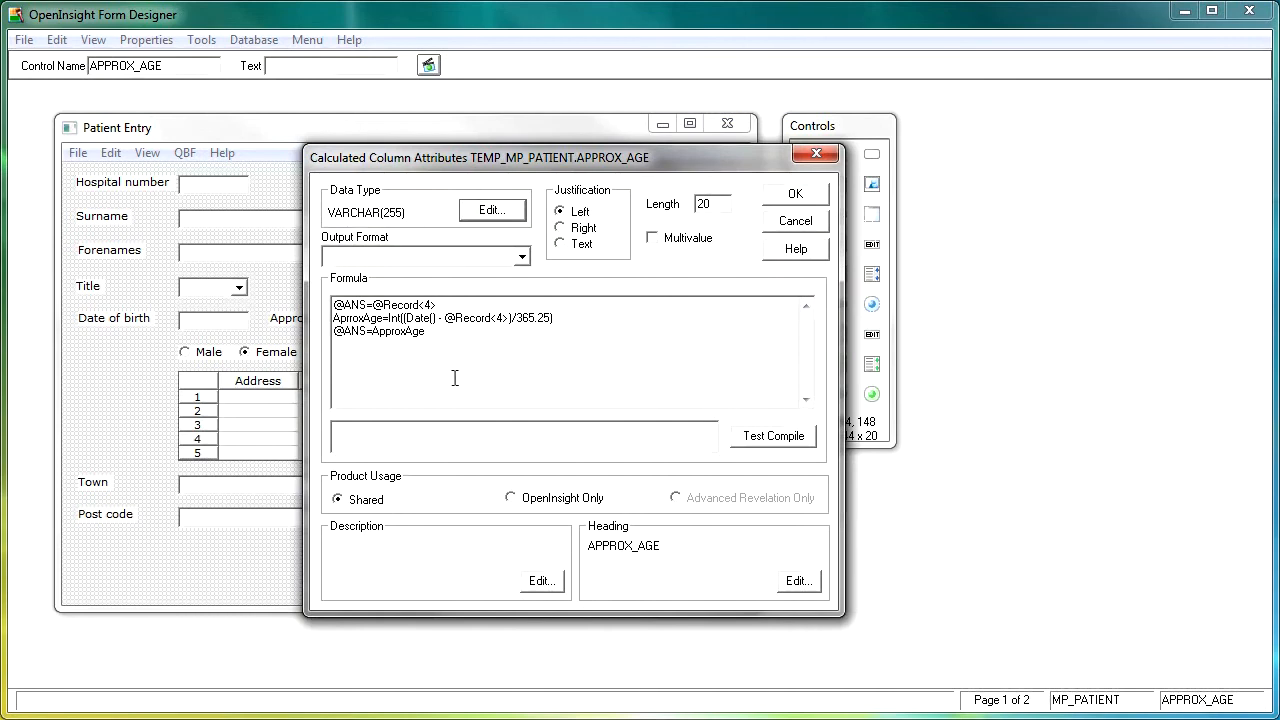
left_click(350, 318)
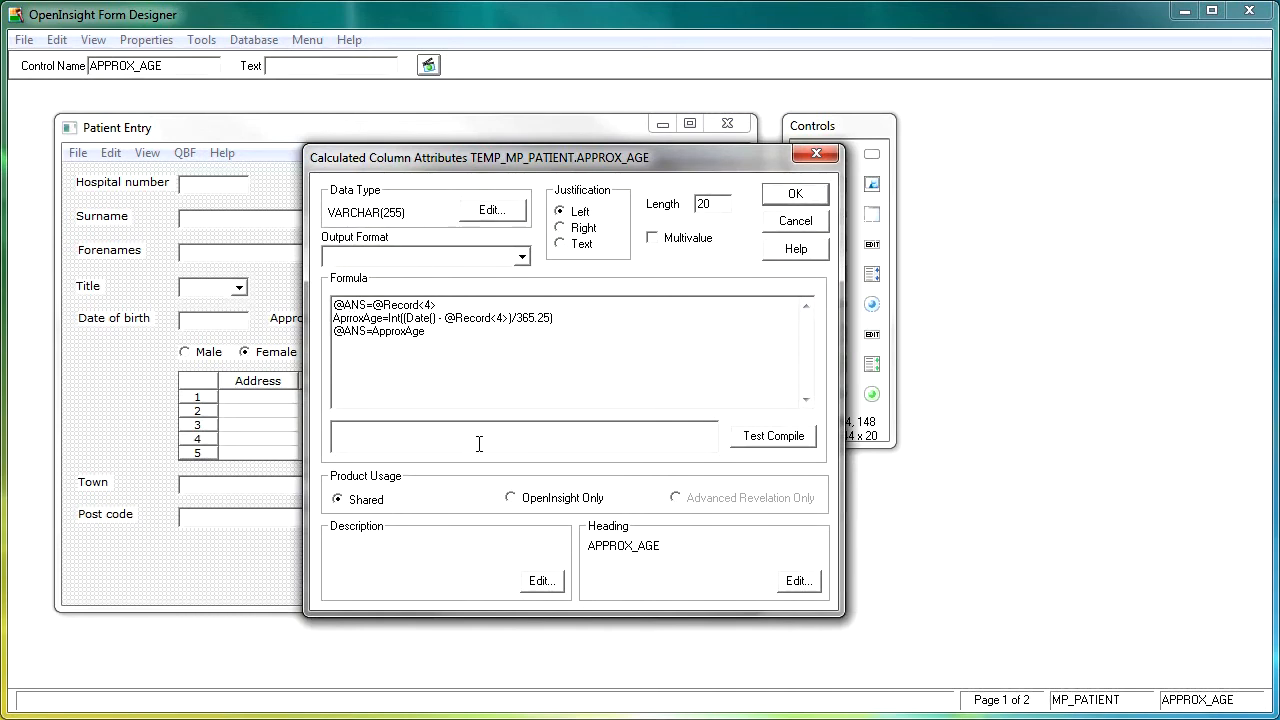
key("BackSpace")
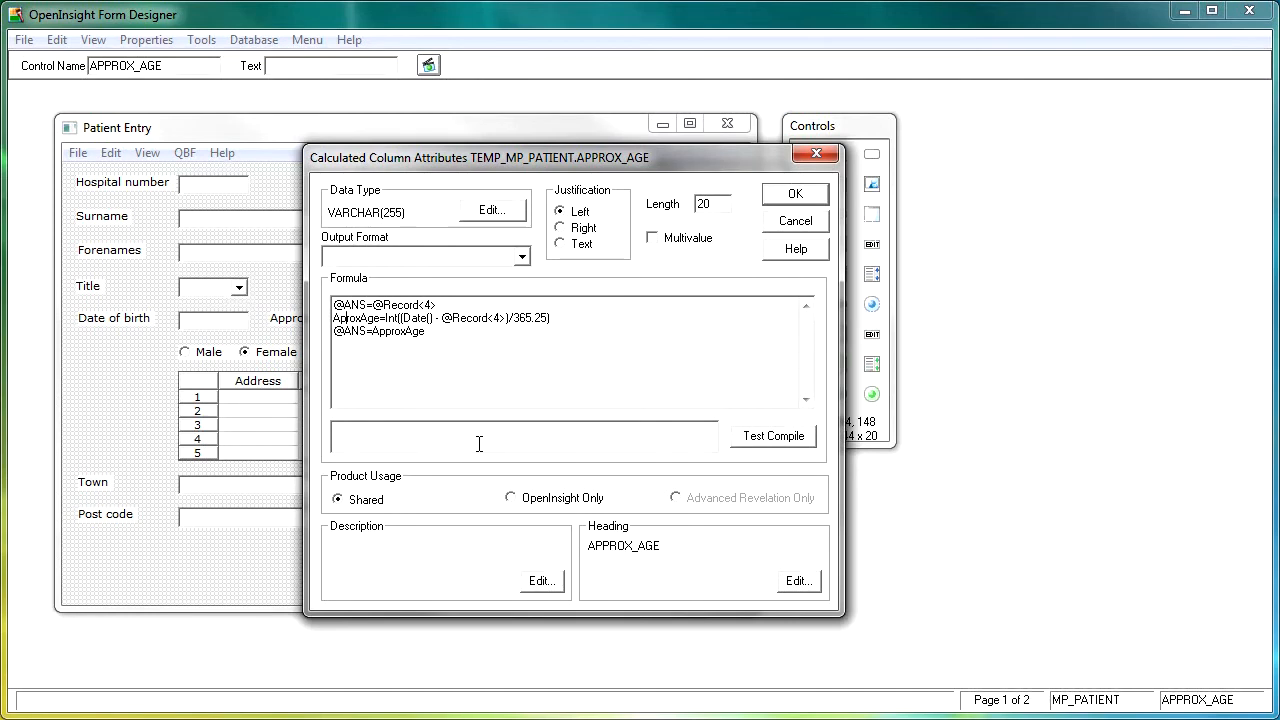
type("p")
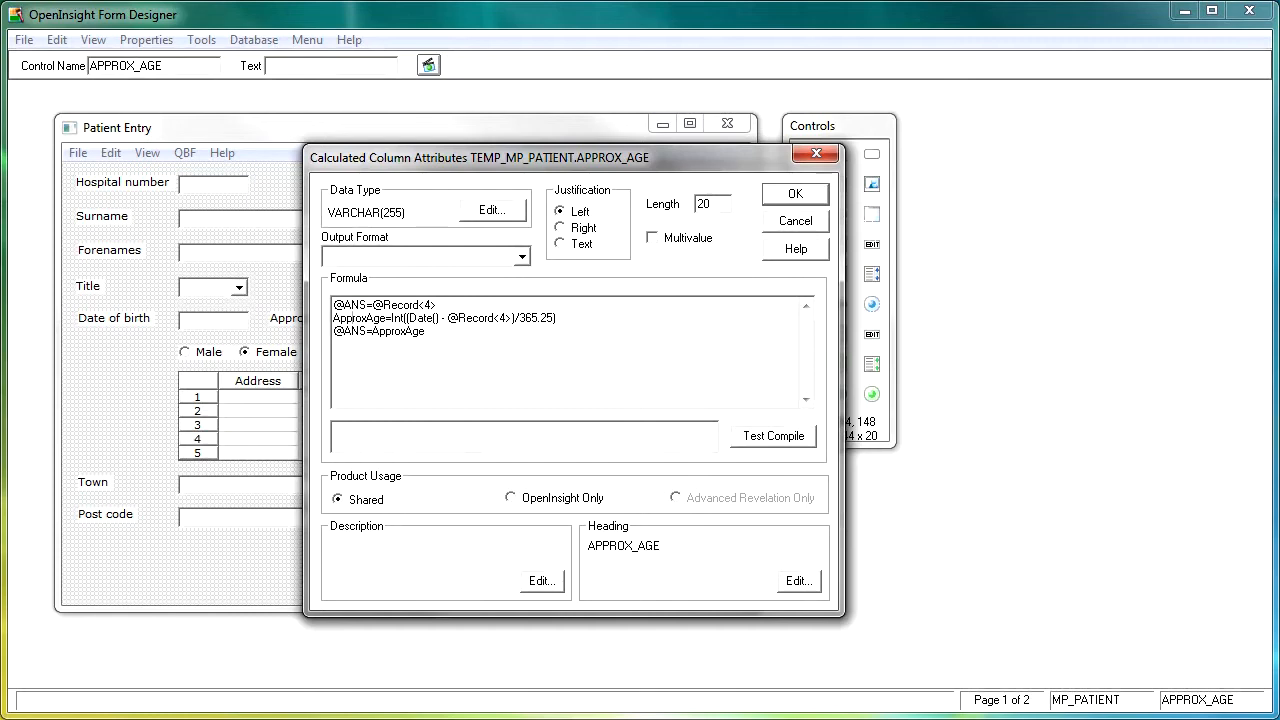
left_click(800, 195)
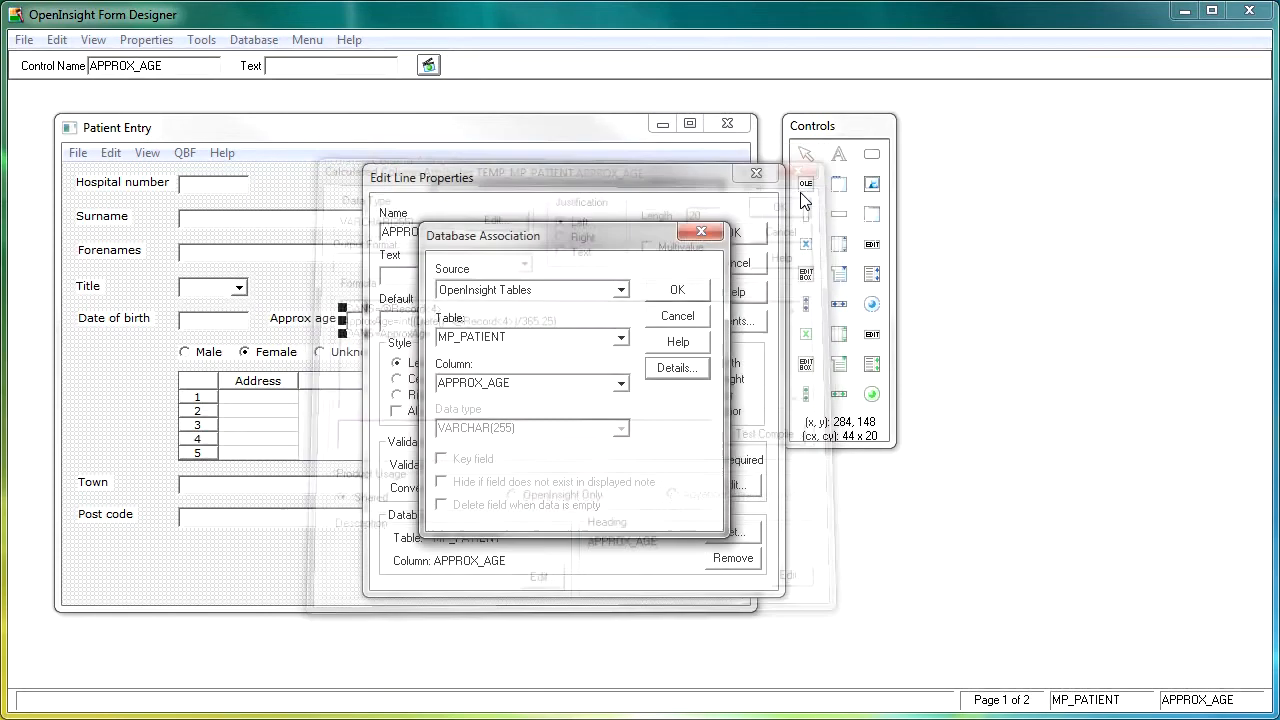
left_click(708, 289)
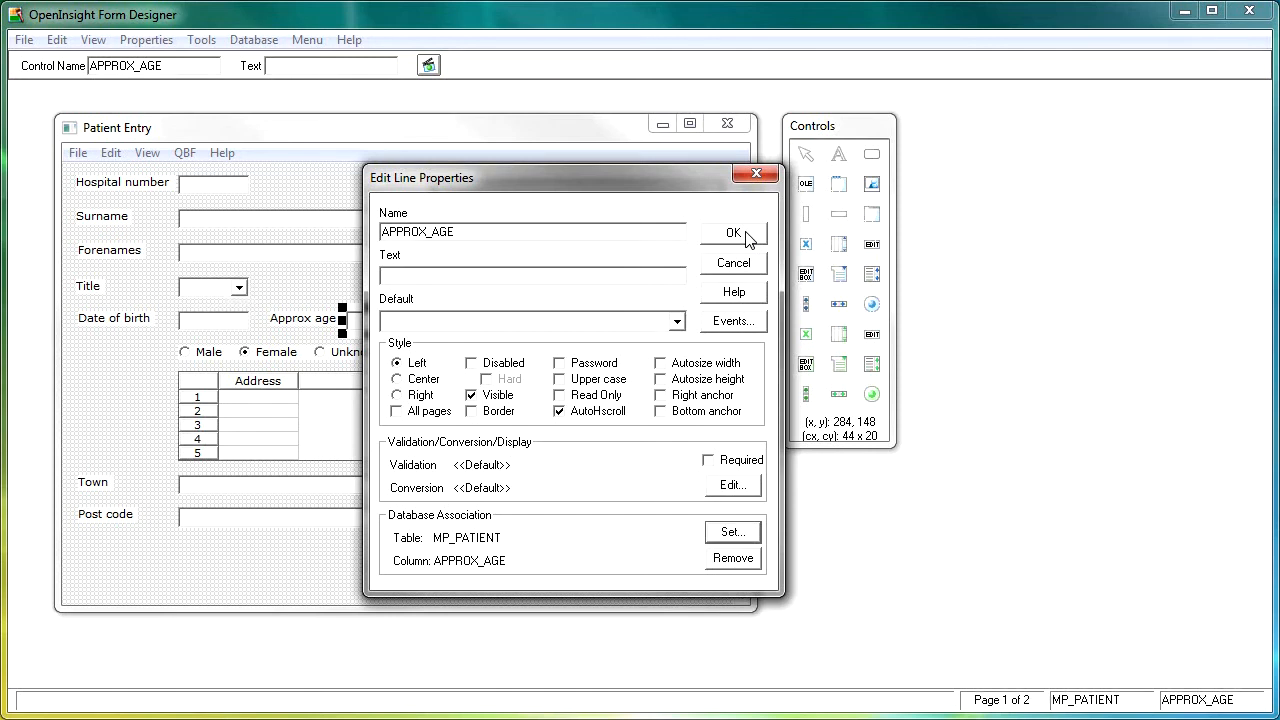
left_click(740, 234)
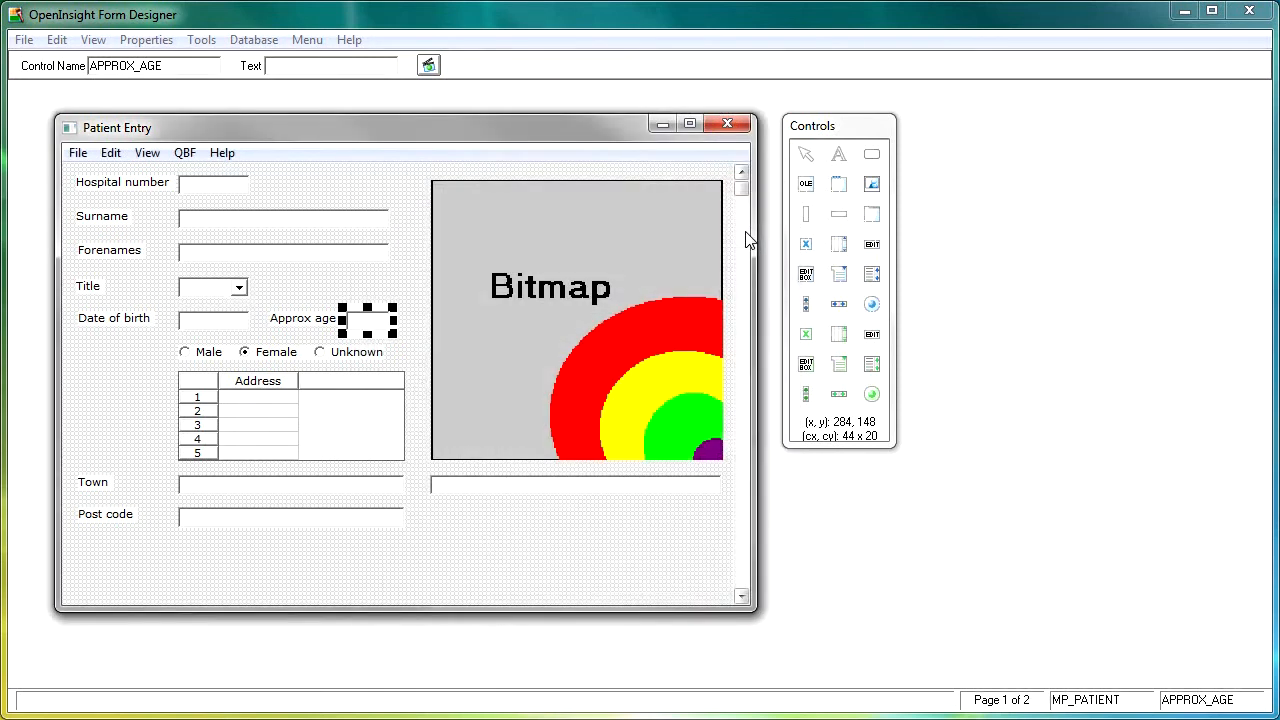
Save and test-run the form again, accepting 1 as the starting hospital number
left_click(428, 66)
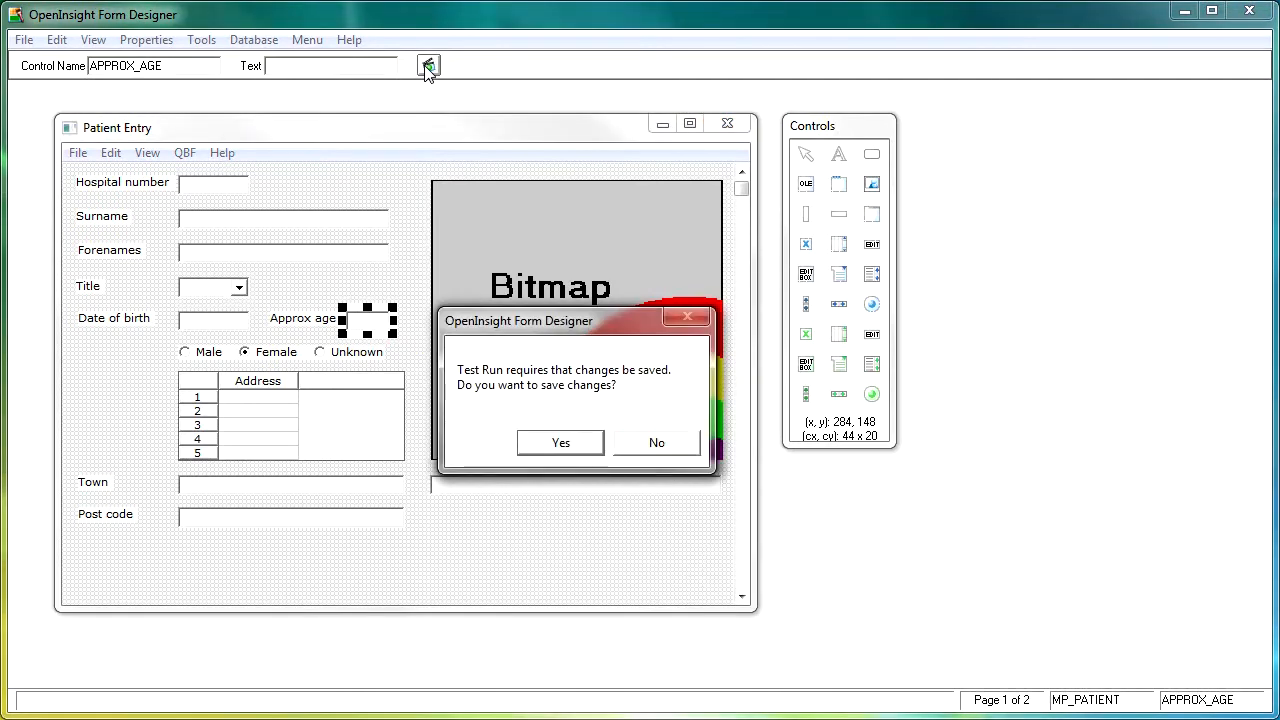
left_click(560, 443)
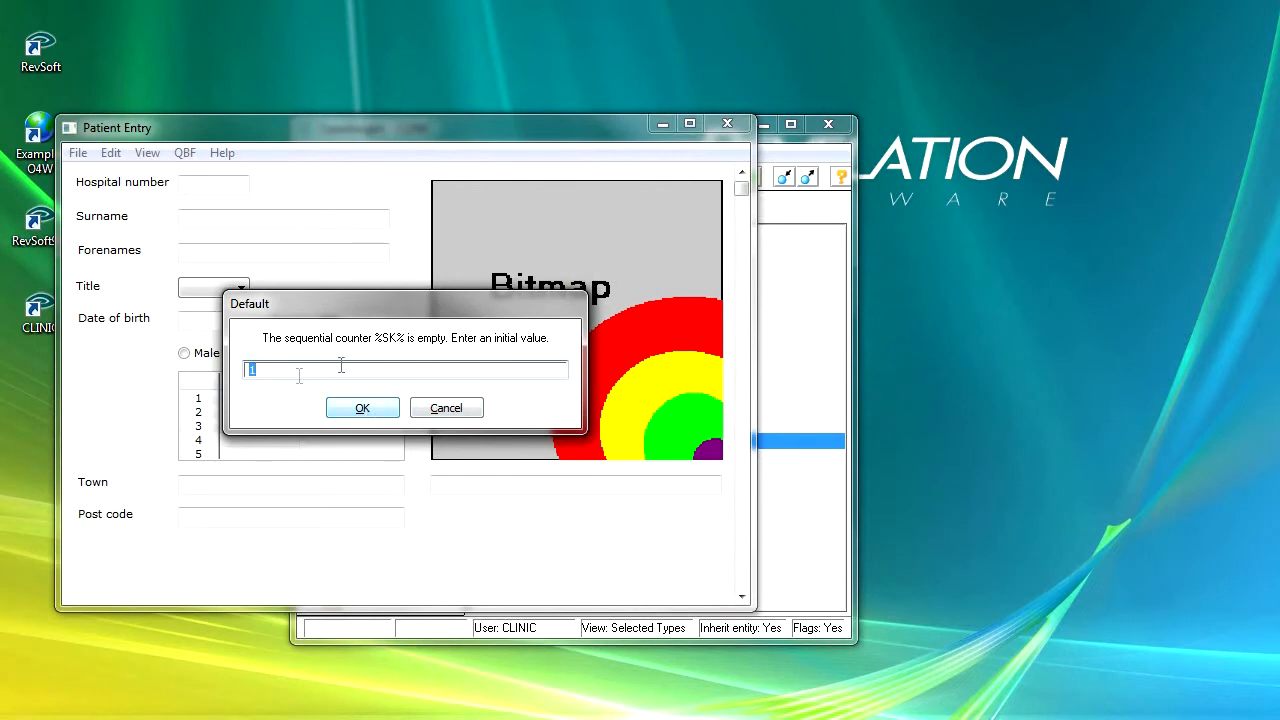
left_click(371, 412)
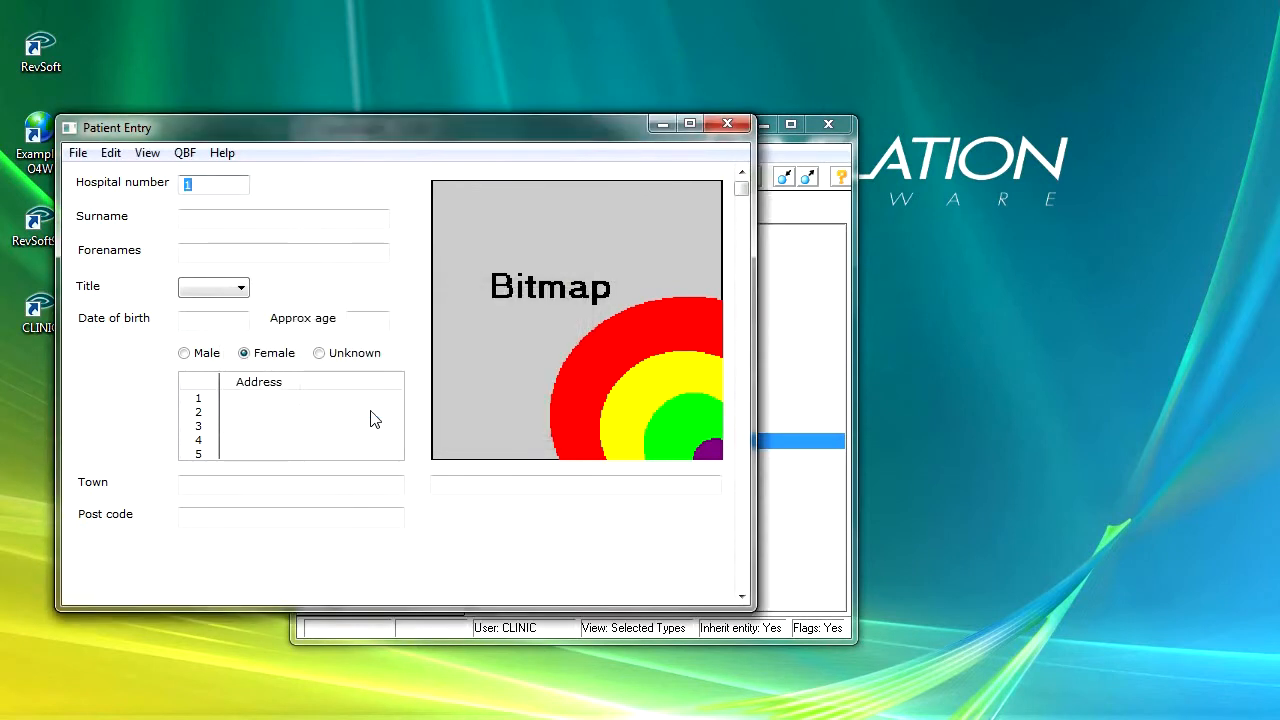
key("Tab")
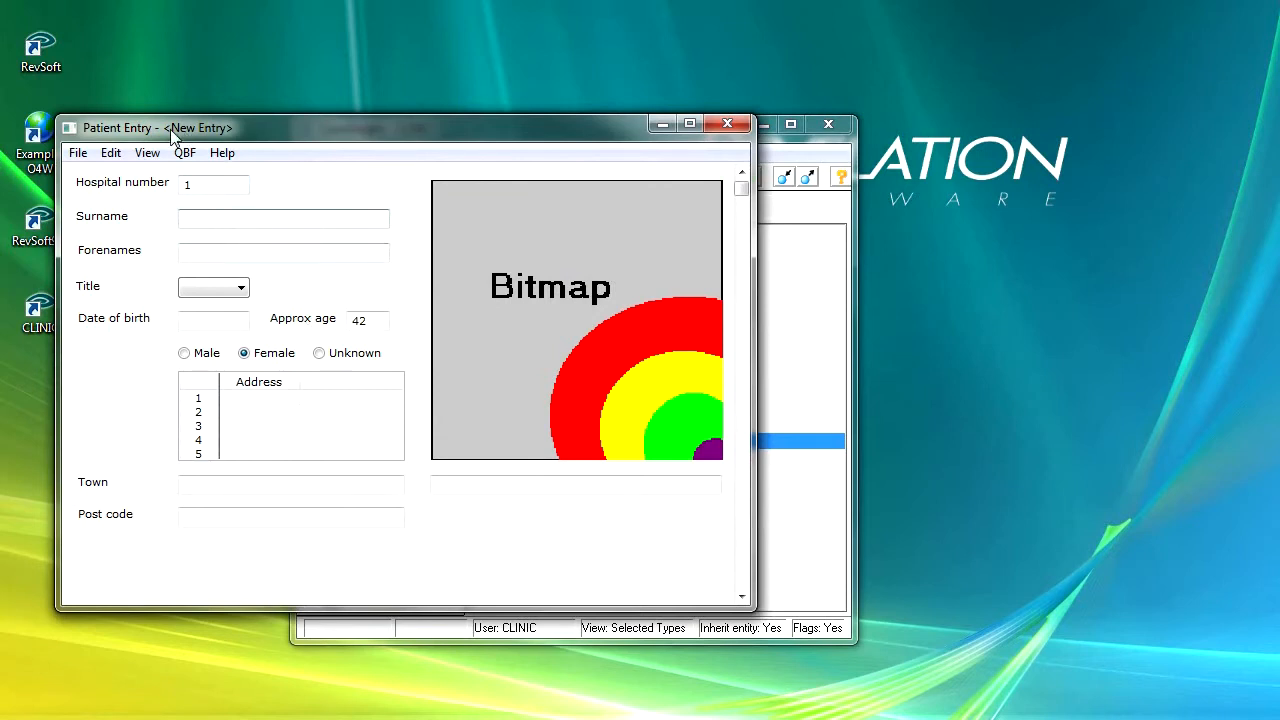
Enter the patient's surname and forenames, and check the still-empty Title list
left_click(221, 224)
key("Tab")
key("Tab")
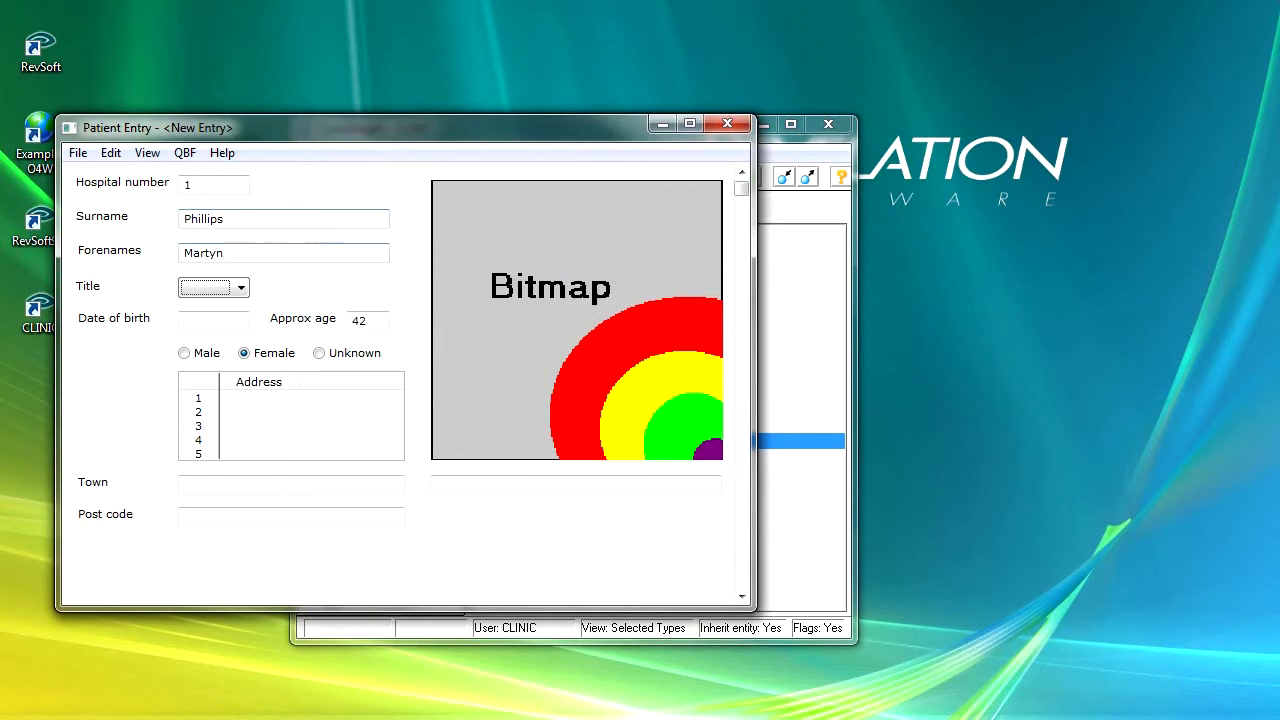
left_click(242, 289)
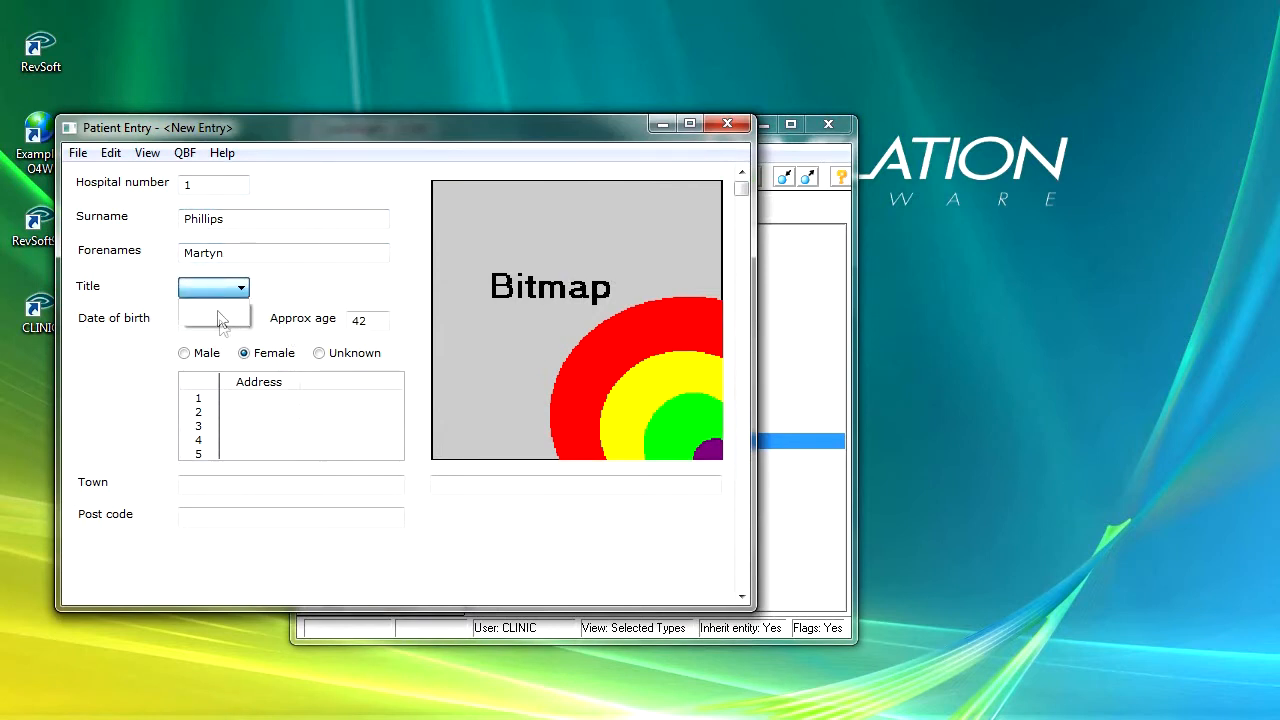
left_click(300, 291)
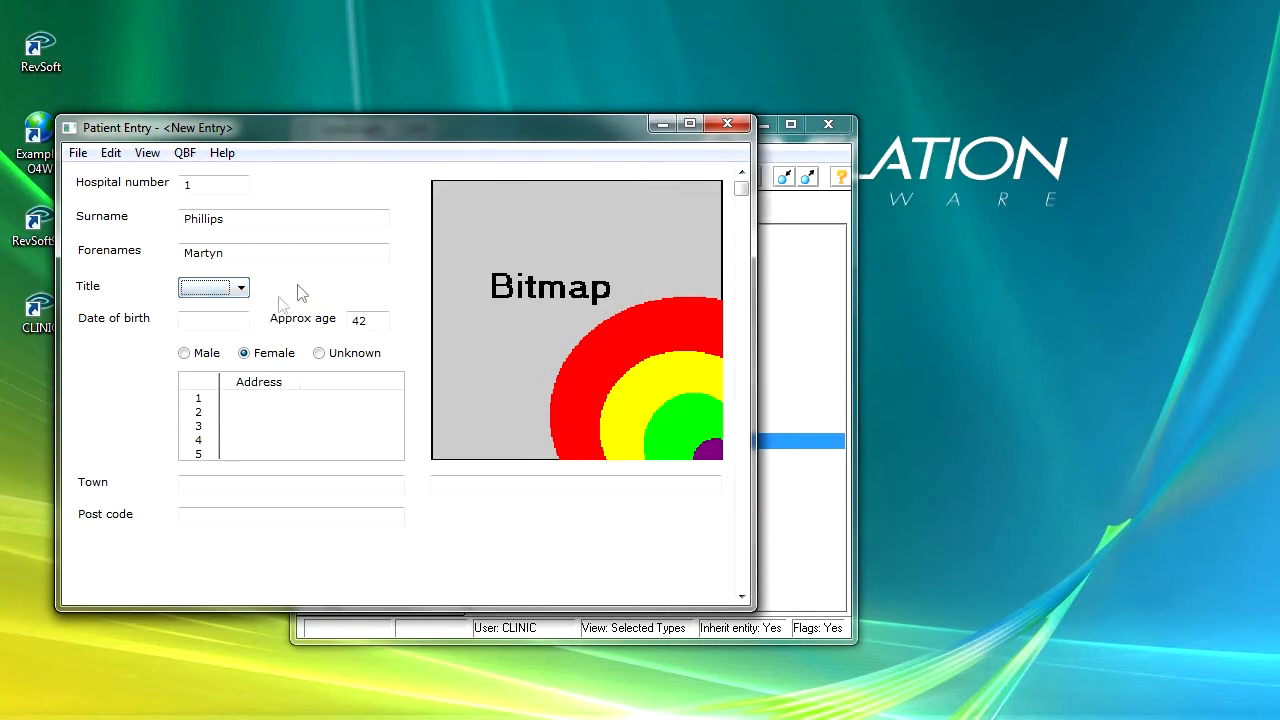
Enter the patient's date of birth and set sex to Male
left_click(224, 322)
type("11/07/67")
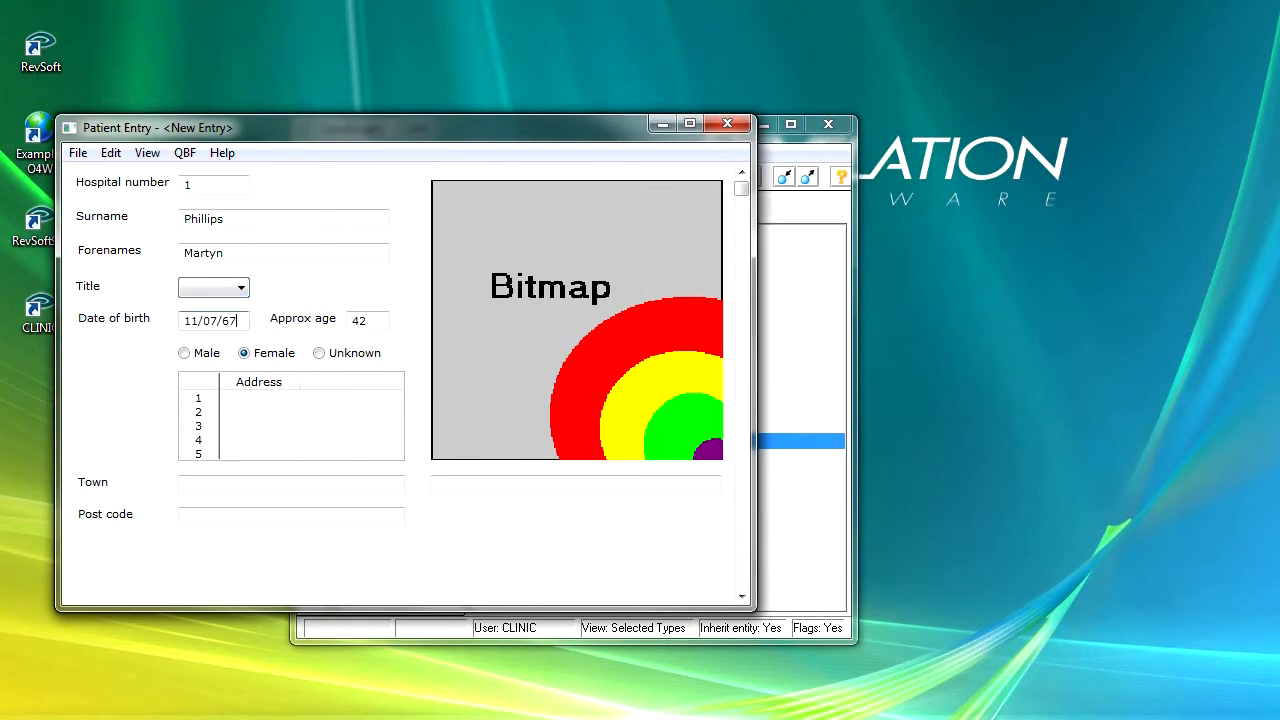
key("Tab")
left_click(186, 355)
Fill in the first address line, the town and the post code, then correct the town
left_click(254, 399)
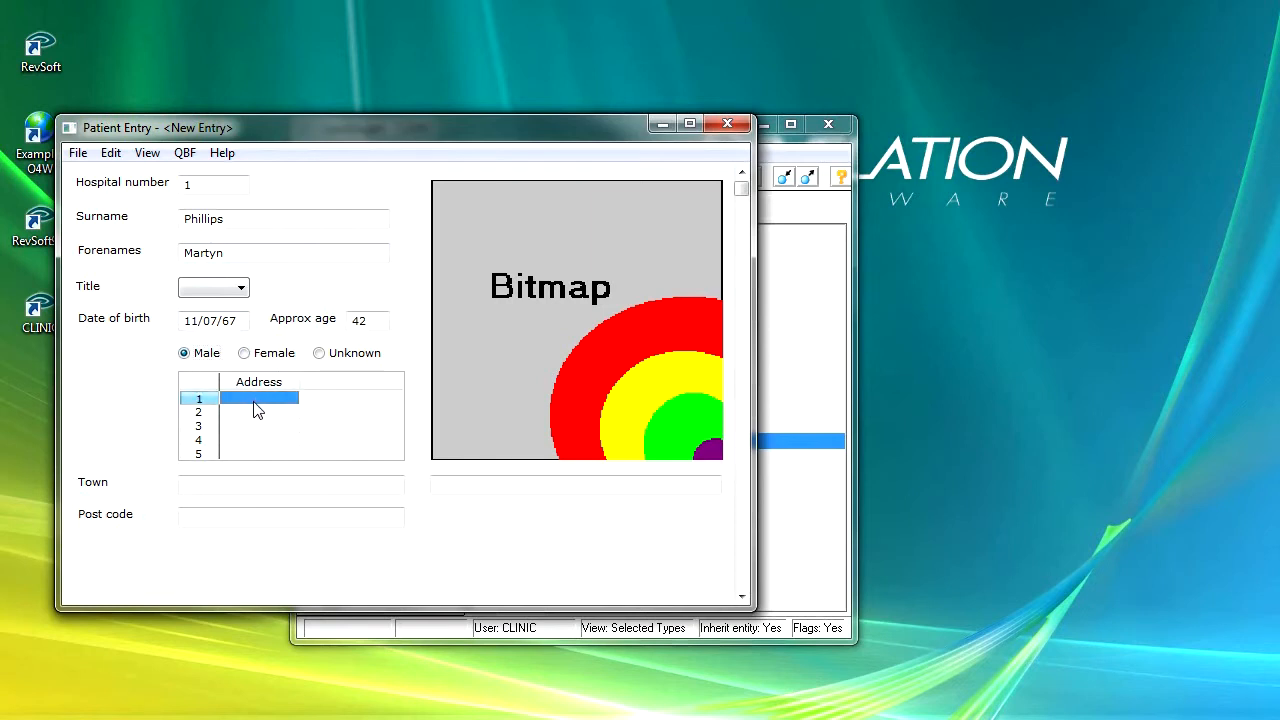
left_click(257, 410)
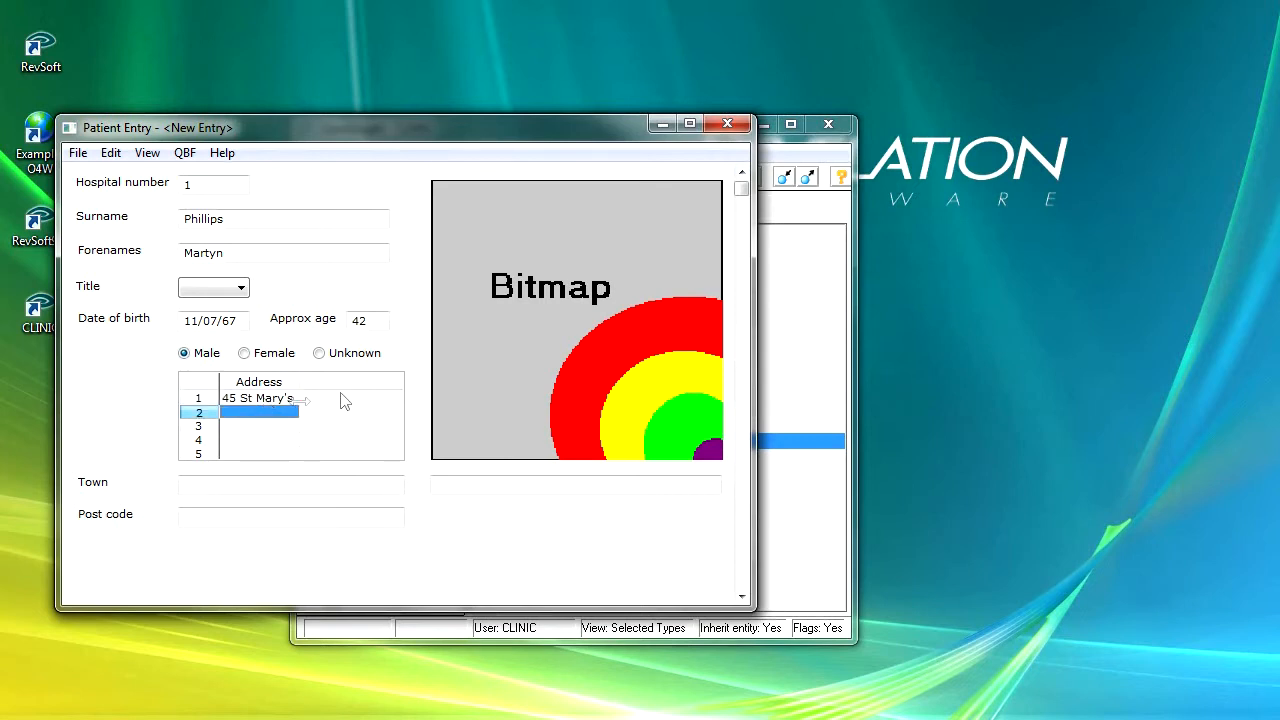
left_click(253, 484)
type("Ealing")
key("Tab")
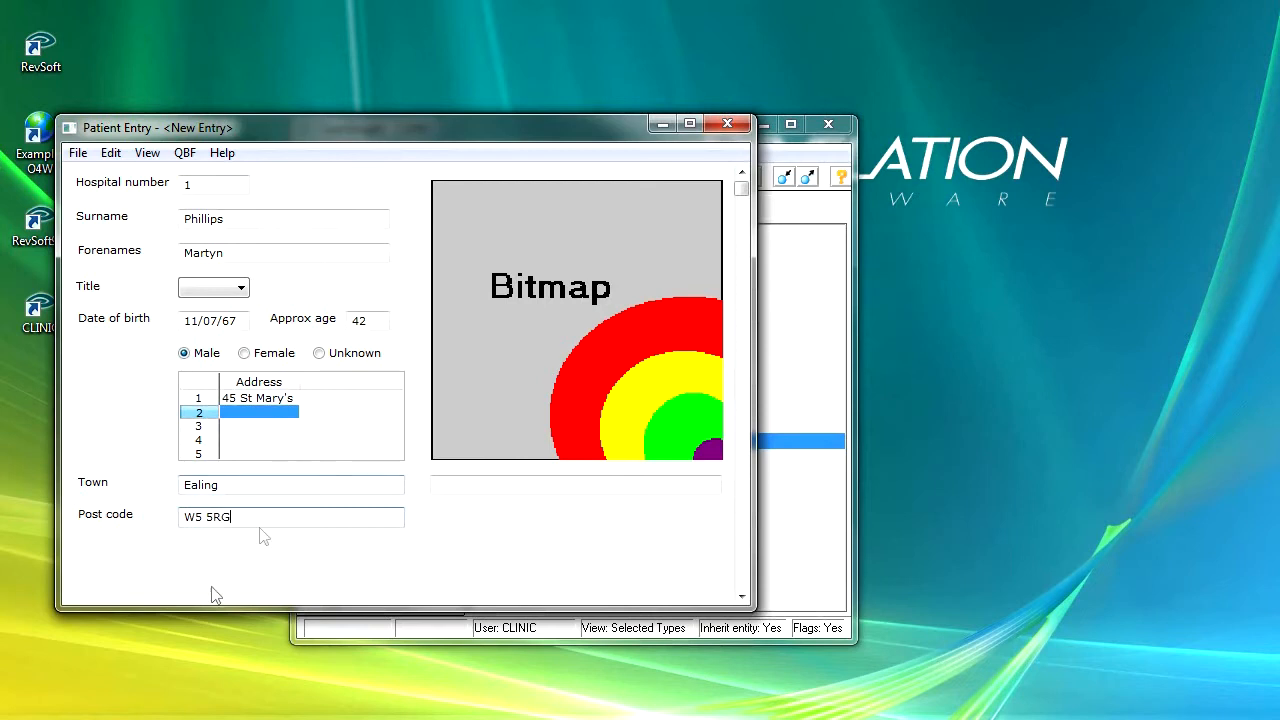
left_click_drag(226, 489, 138, 495)
type("London")
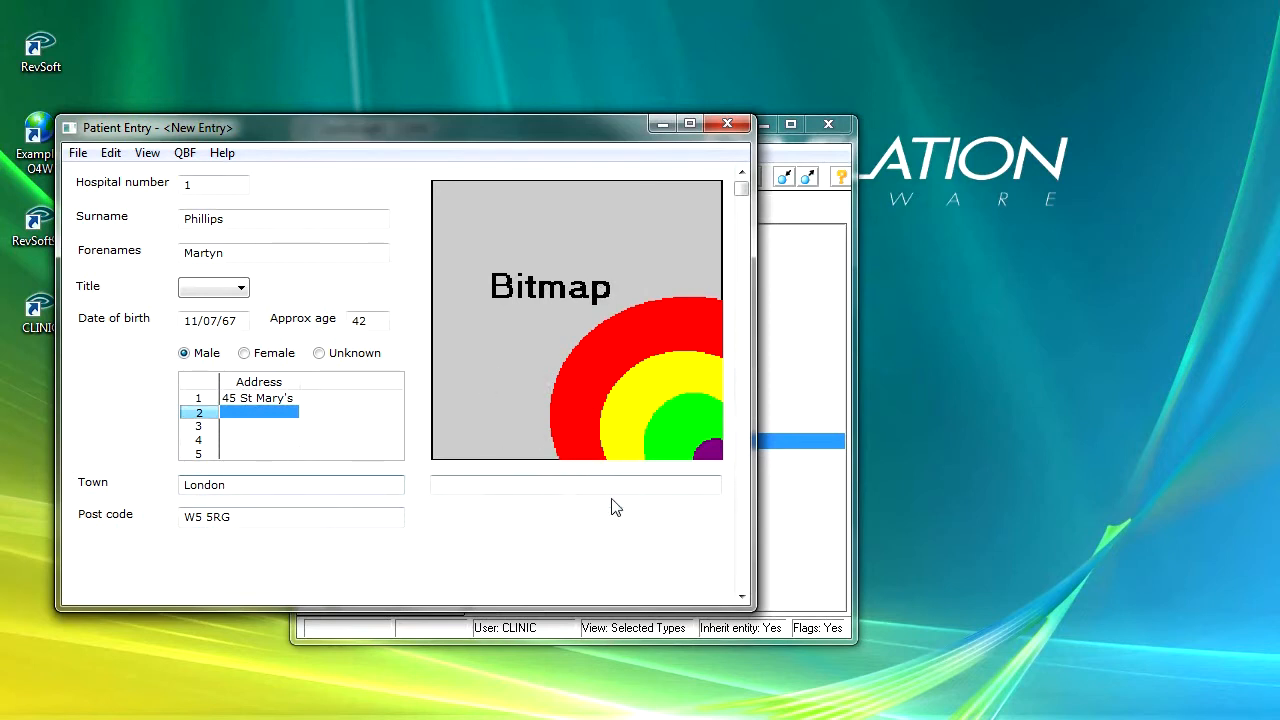
Save the patient record with File > Save Row and close the running test form
left_click(741, 582)
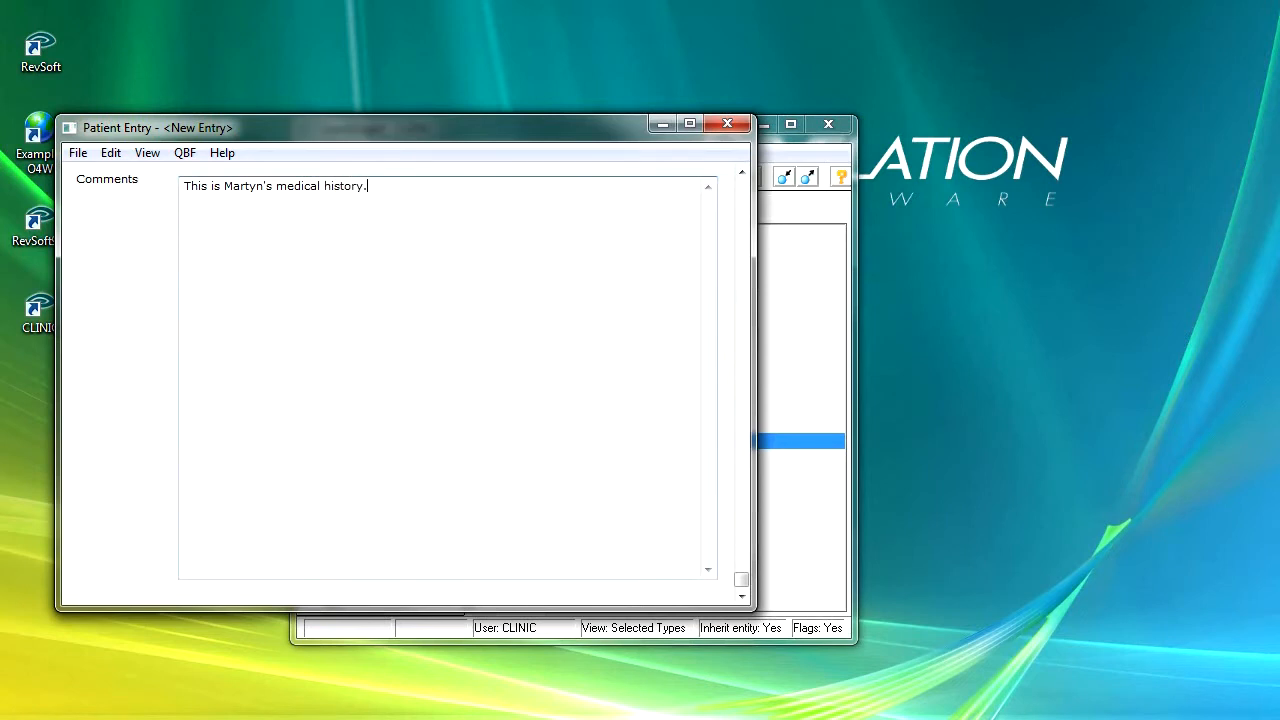
left_click(748, 210)
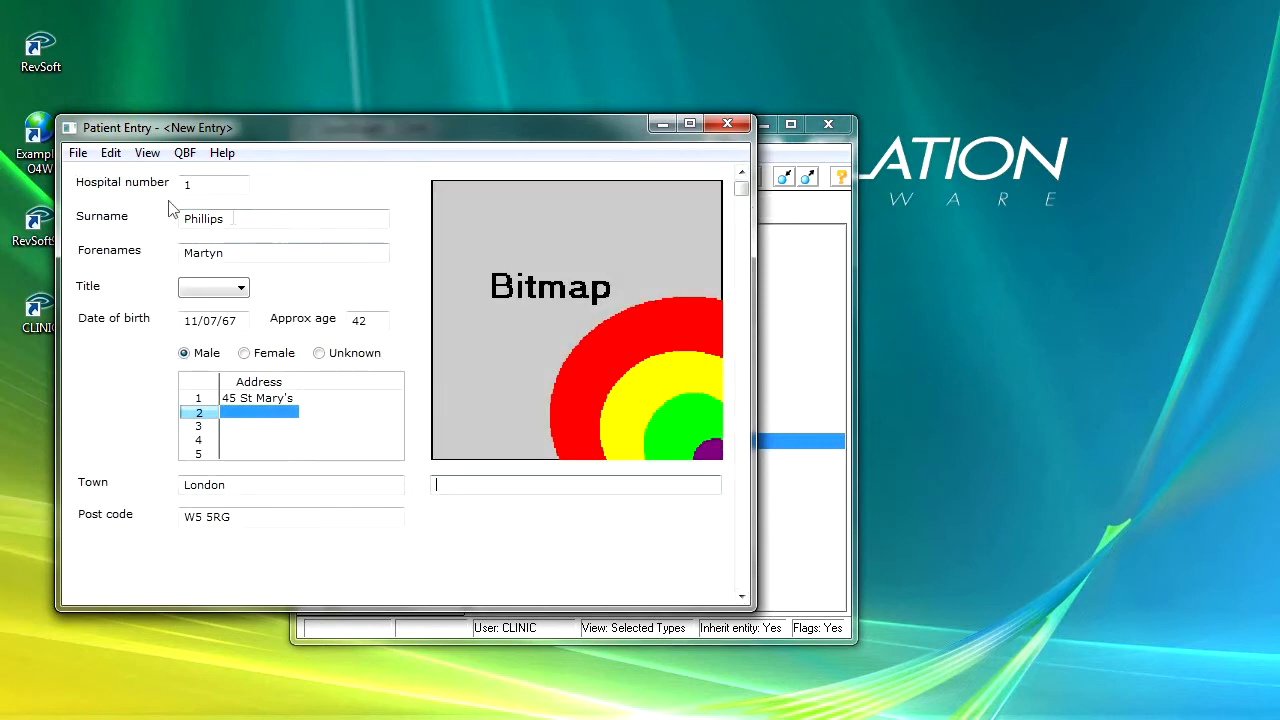
left_click(78, 154)
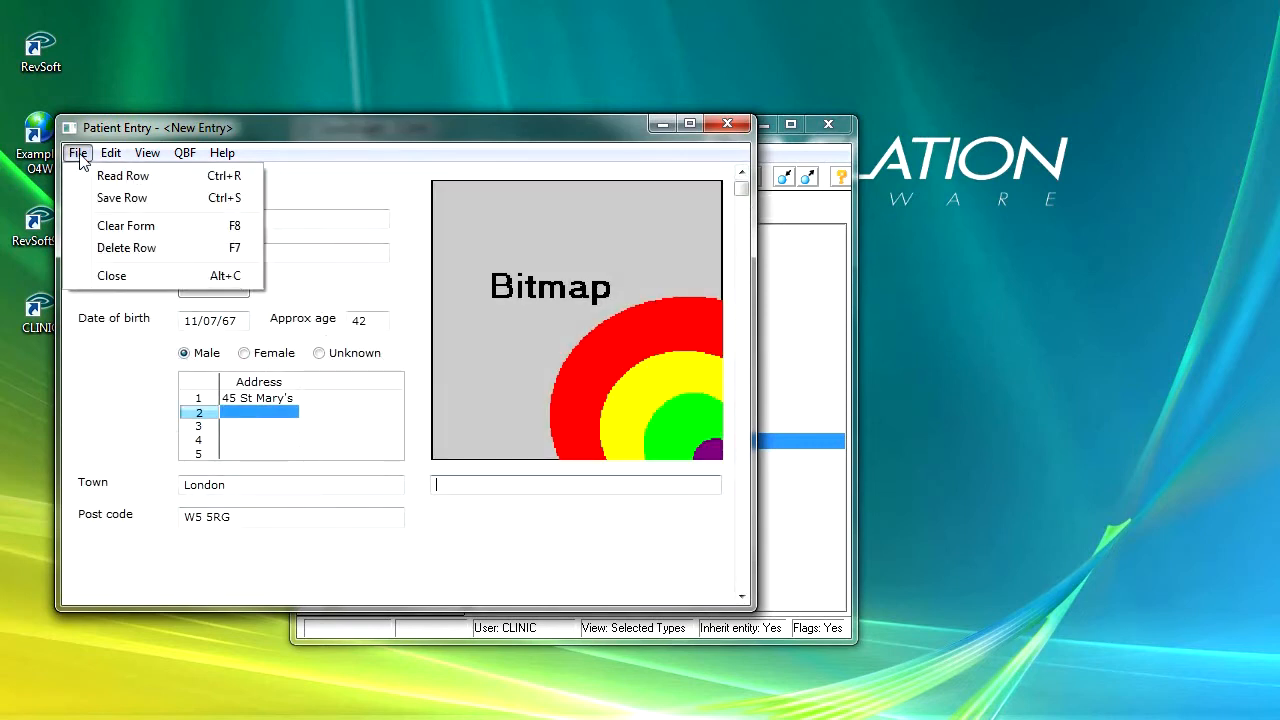
left_click(114, 199)
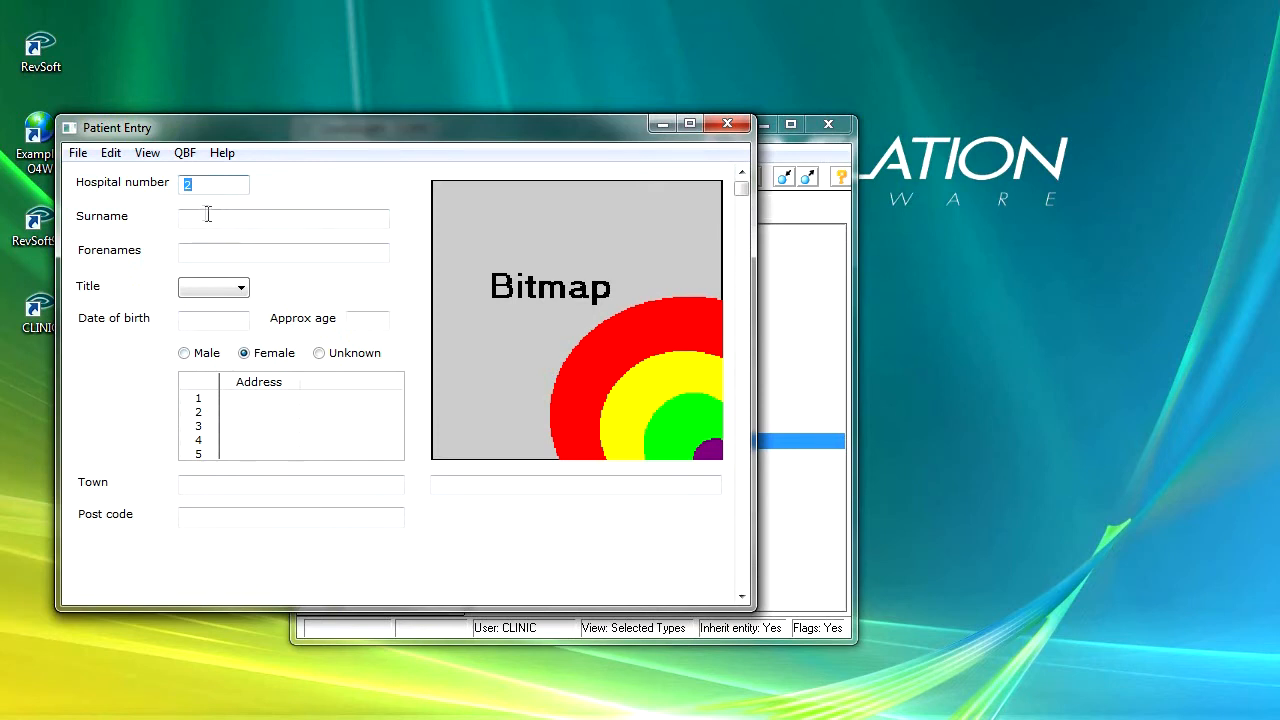
left_click(727, 123)
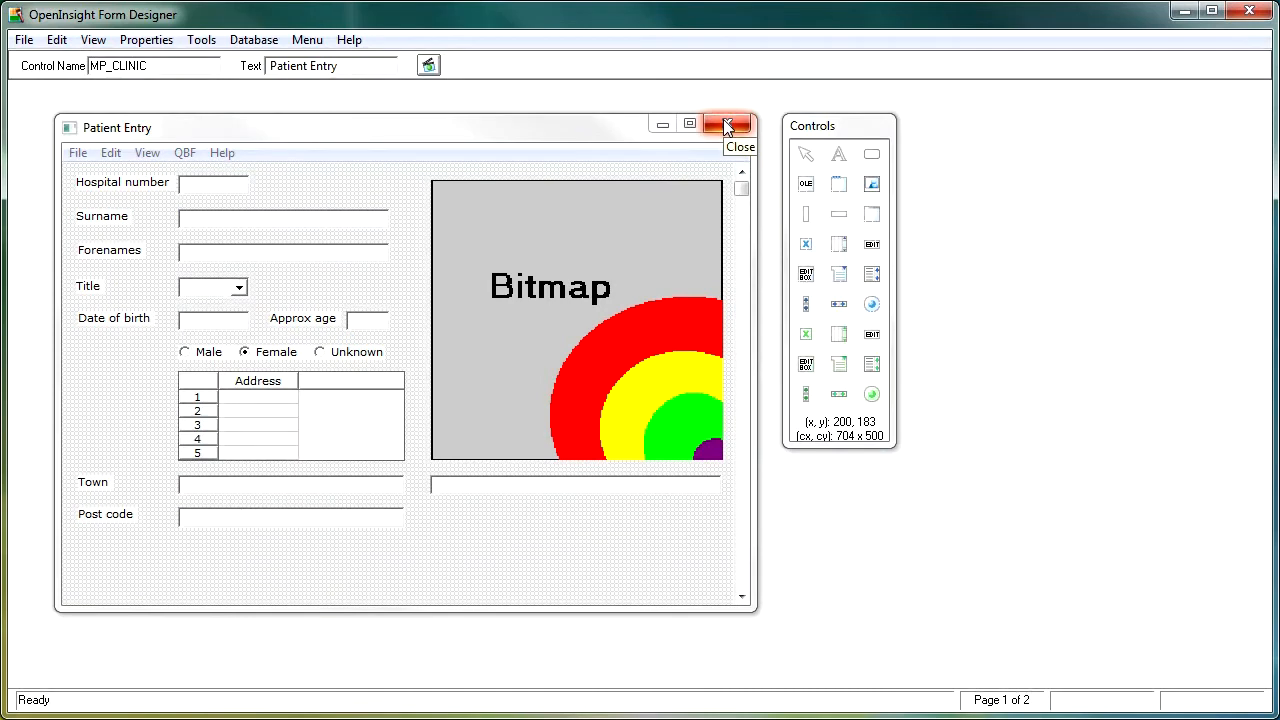
Give the Title combo box the items Mr, Mrs and Miss, with Mr as default selection
double_click(210, 292)
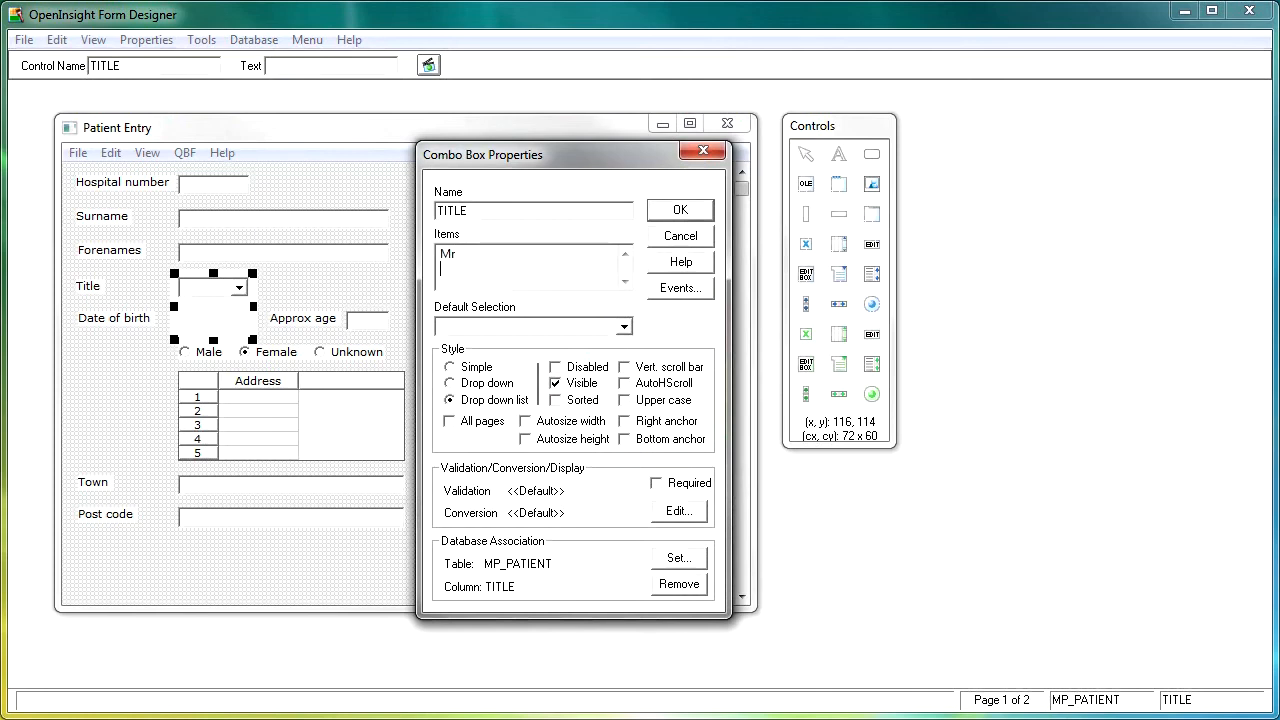
key("Return")
type("M")
left_click(624, 327)
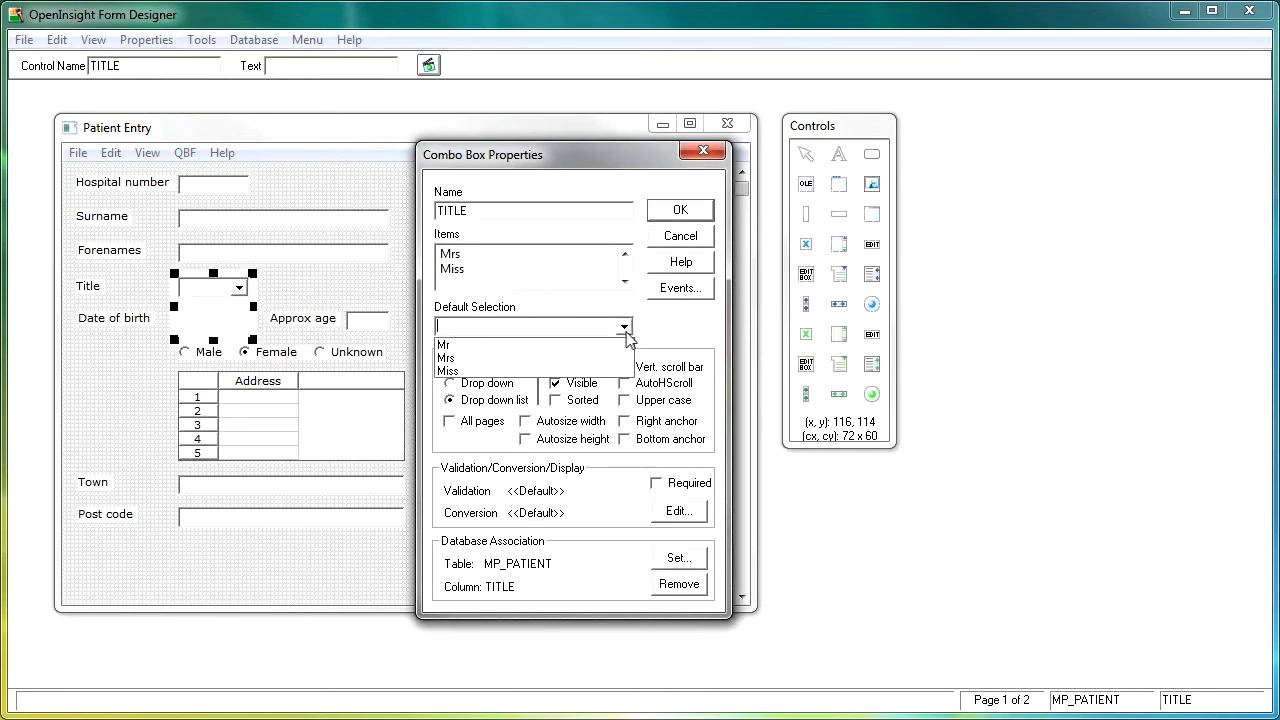
left_click(507, 345)
left_click(707, 210)
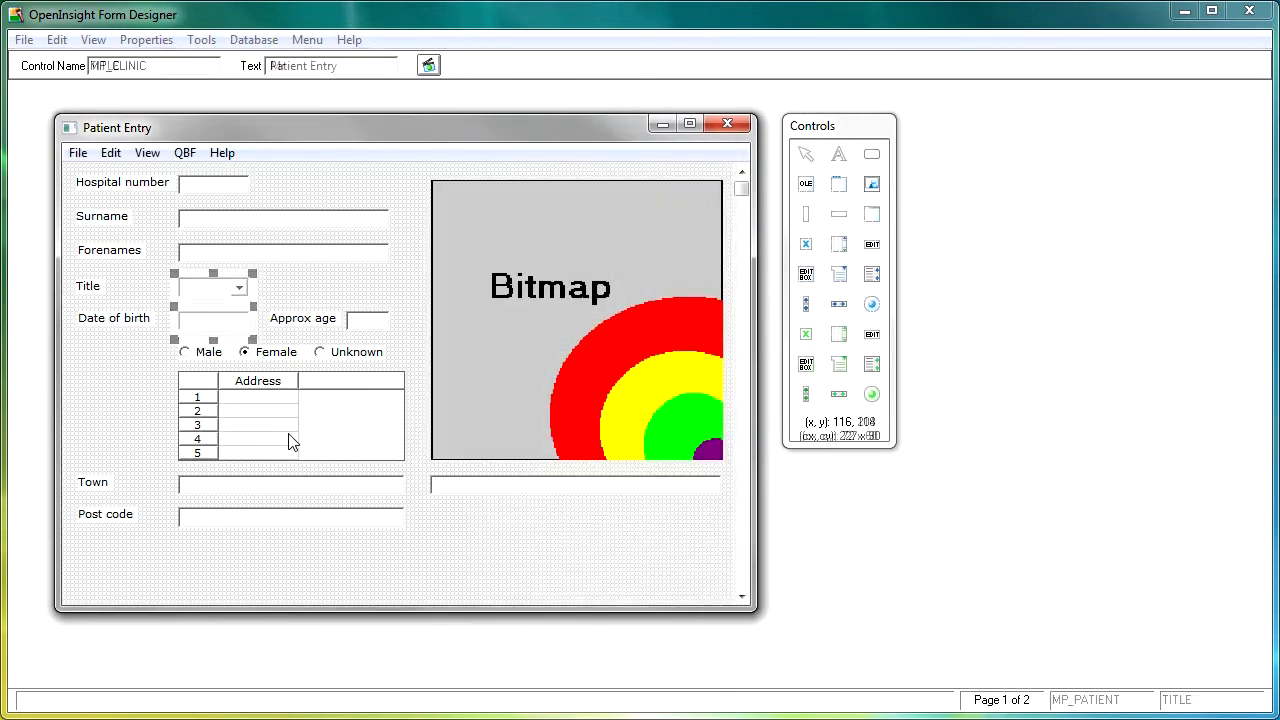
Set the Address table to a single wide column and turn off its row numbers
double_click(291, 443)
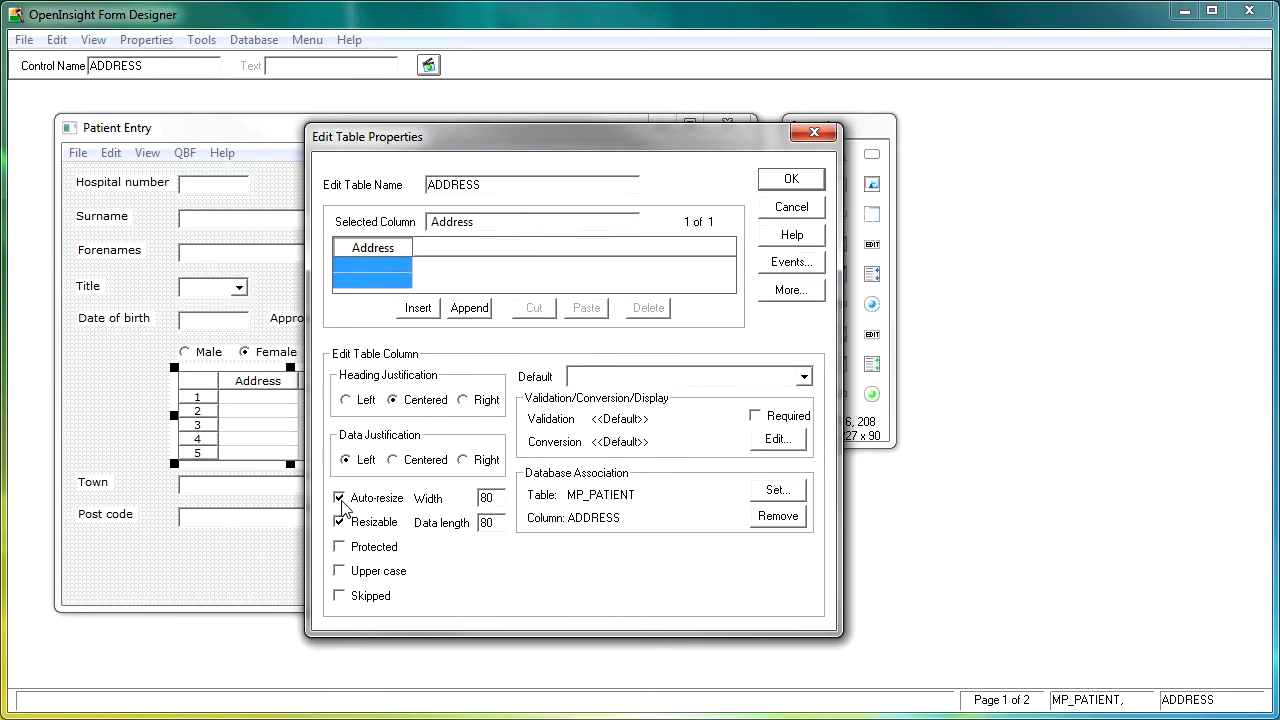
left_click(800, 182)
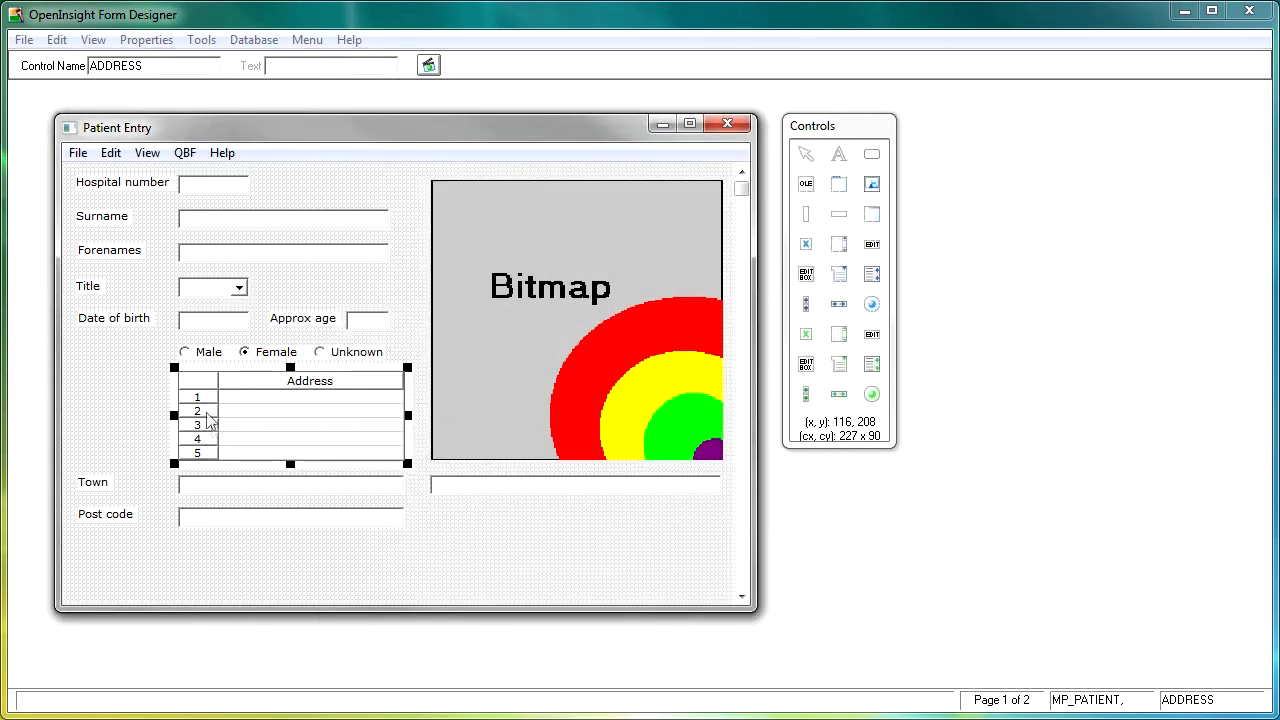
double_click(268, 429)
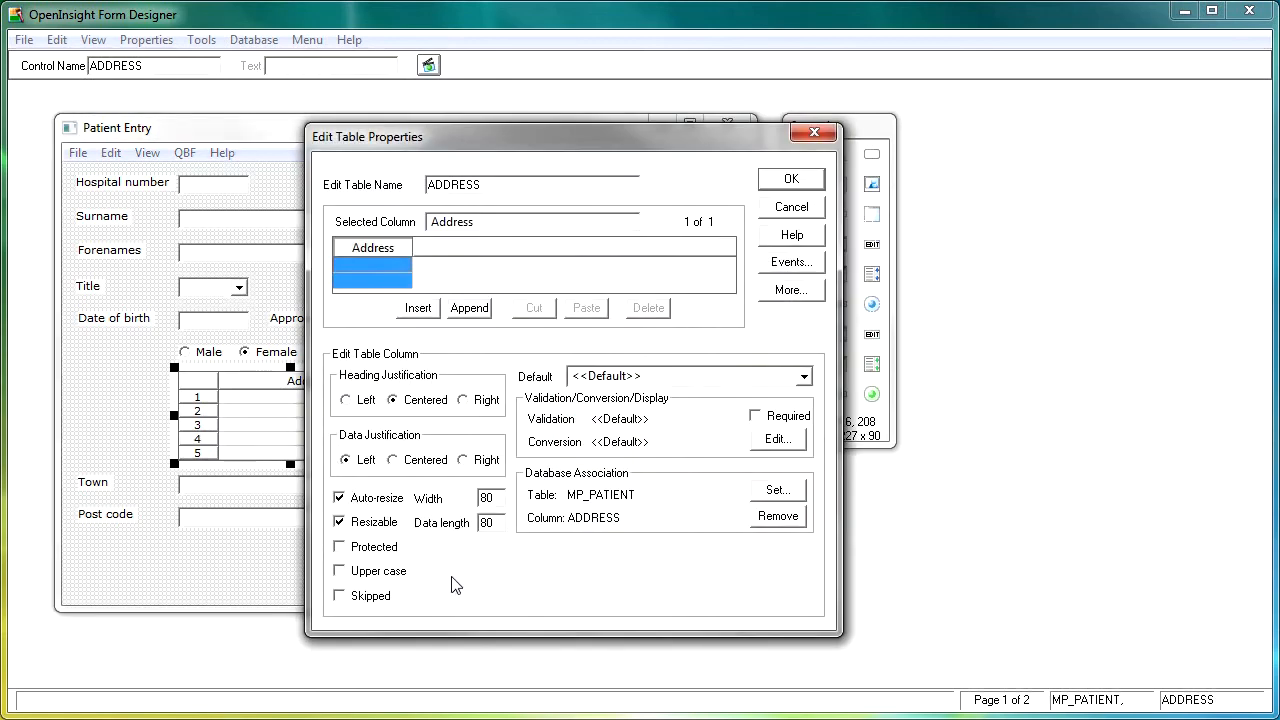
left_click(790, 298)
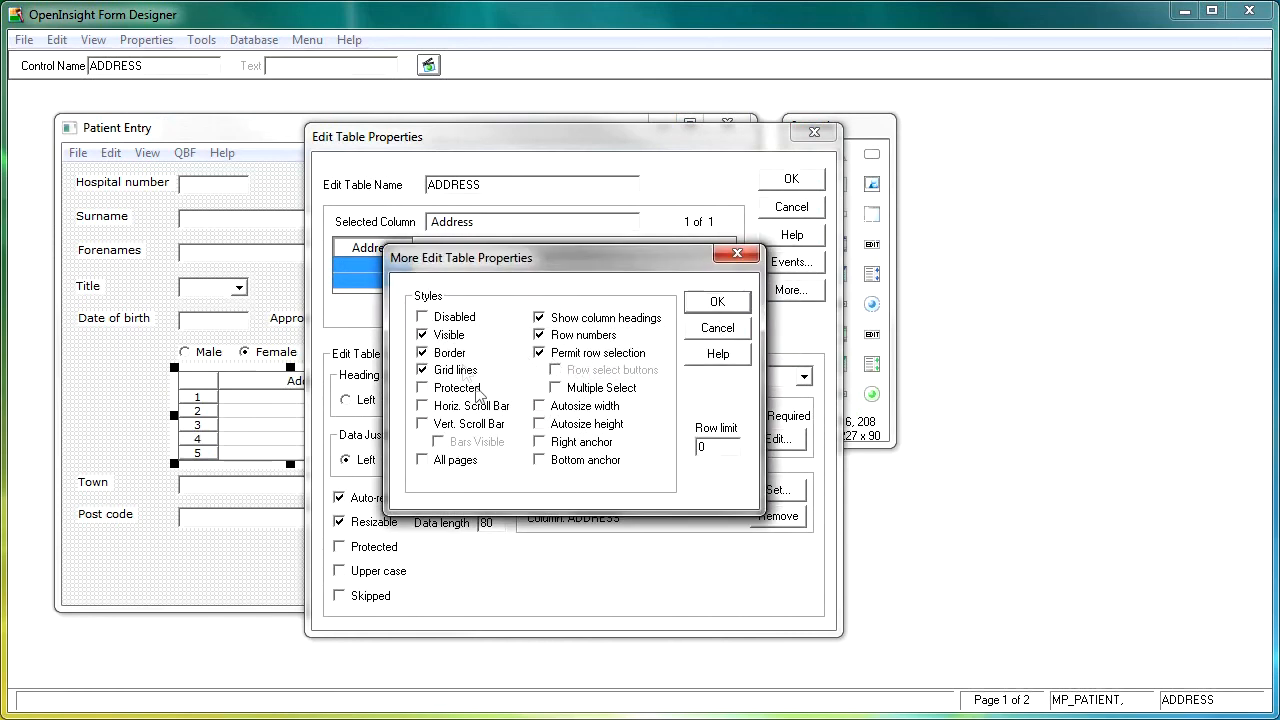
left_click(540, 336)
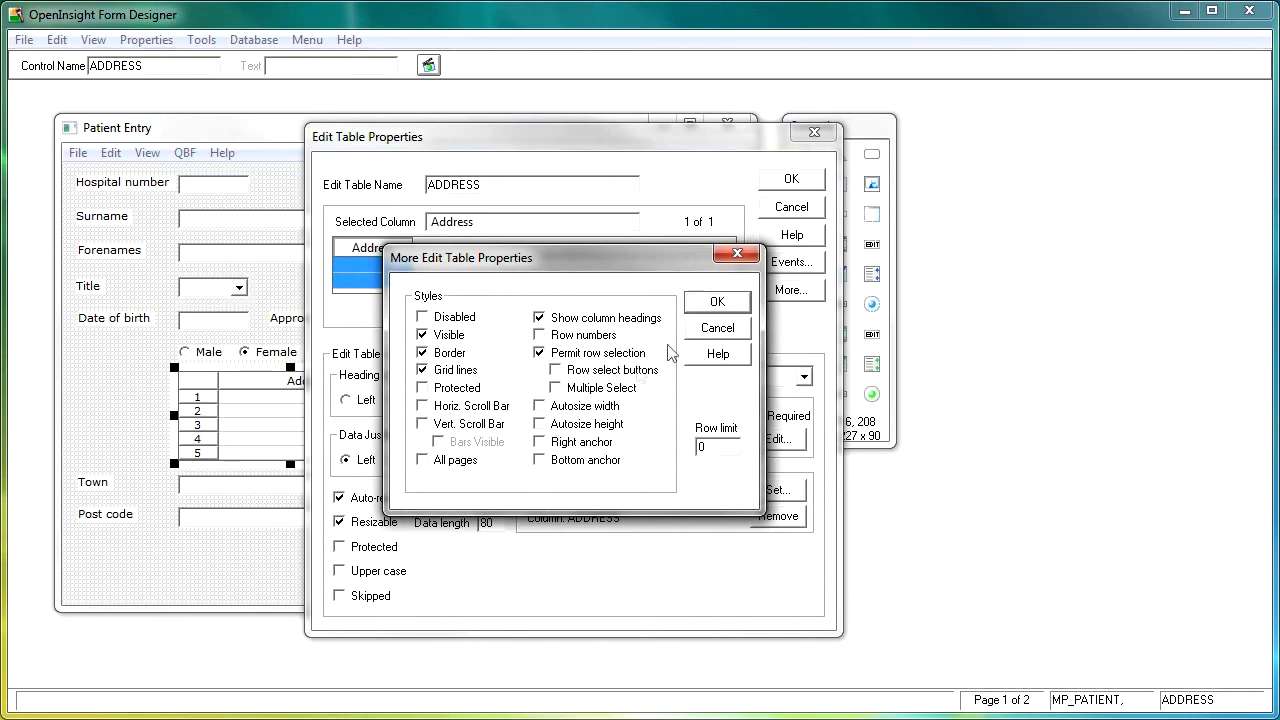
left_click(718, 302)
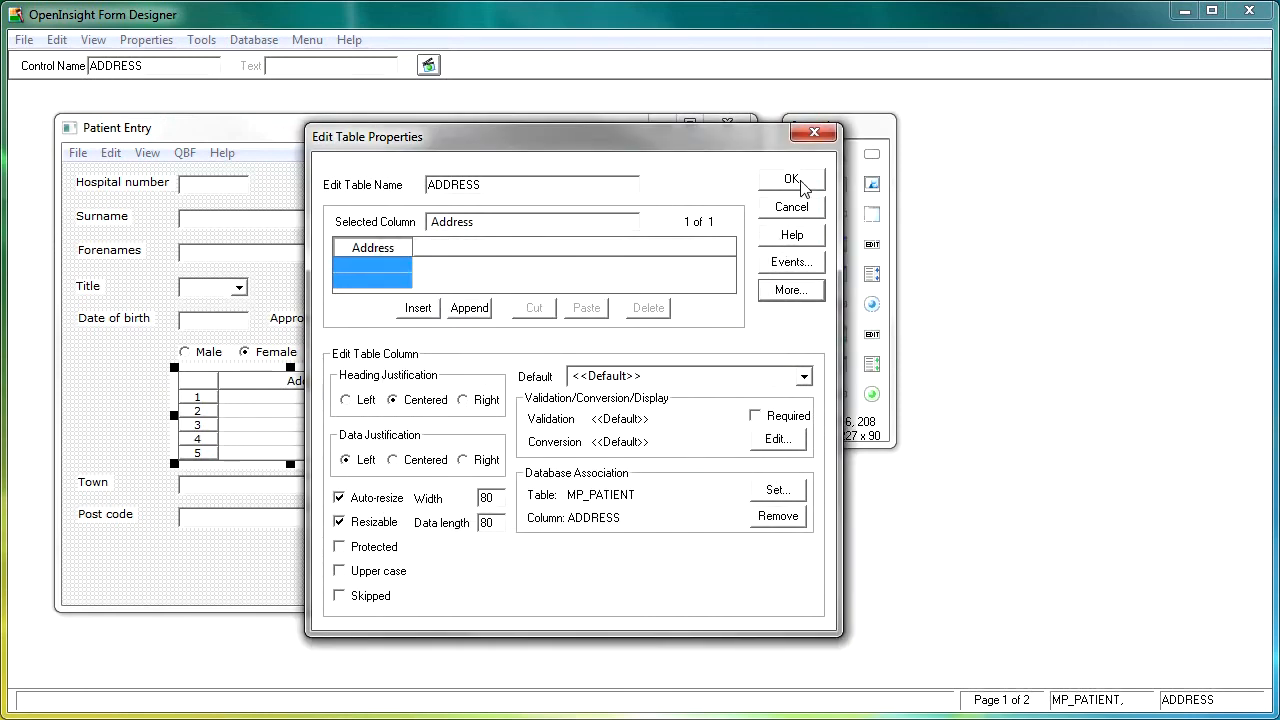
left_click(795, 180)
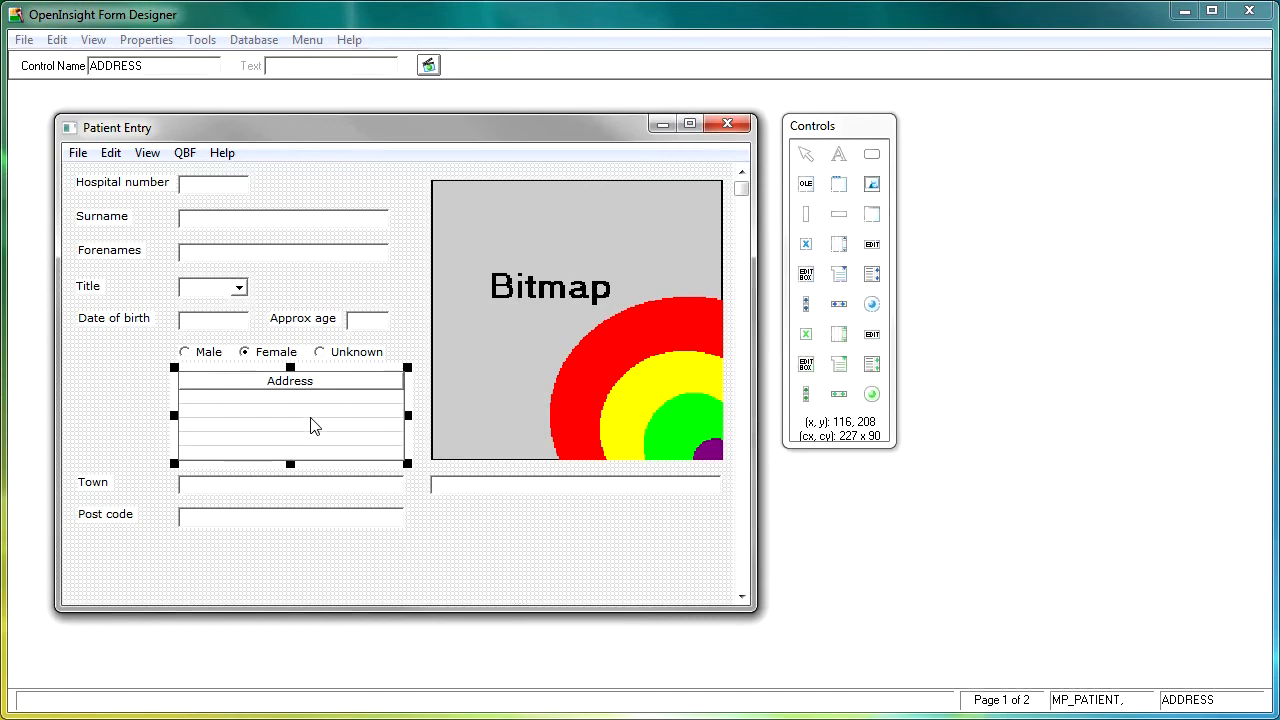
Turn off Show column headings for the Address table
double_click(310, 426)
left_click(789, 291)
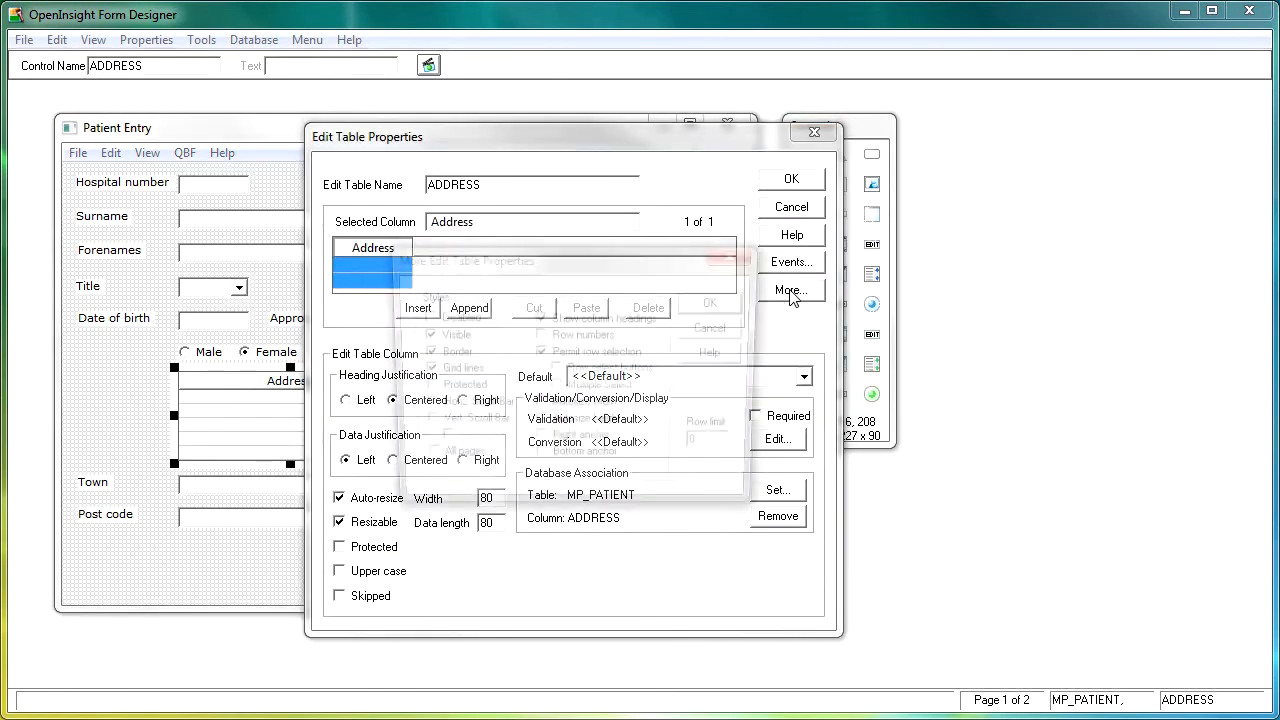
left_click(564, 320)
left_click(717, 302)
left_click(790, 180)
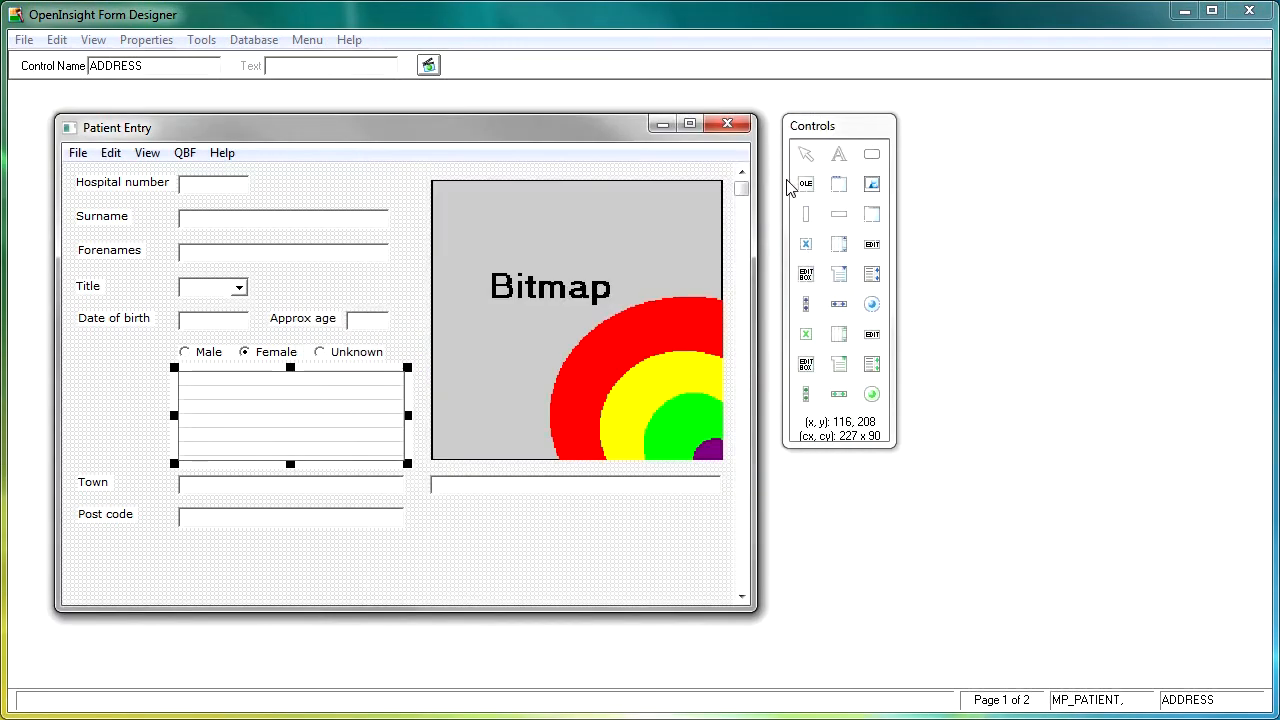
left_click(367, 556)
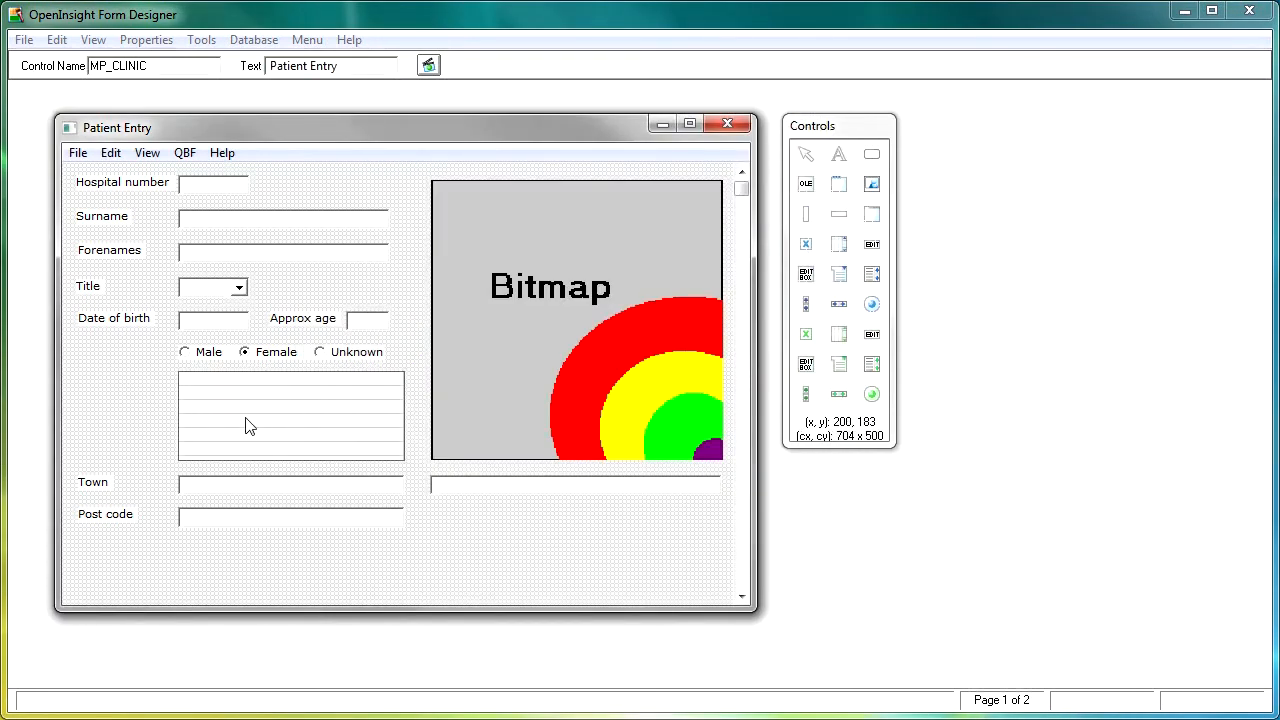
Add a static text label reading 'Address' to the left of the address table
left_click(838, 155)
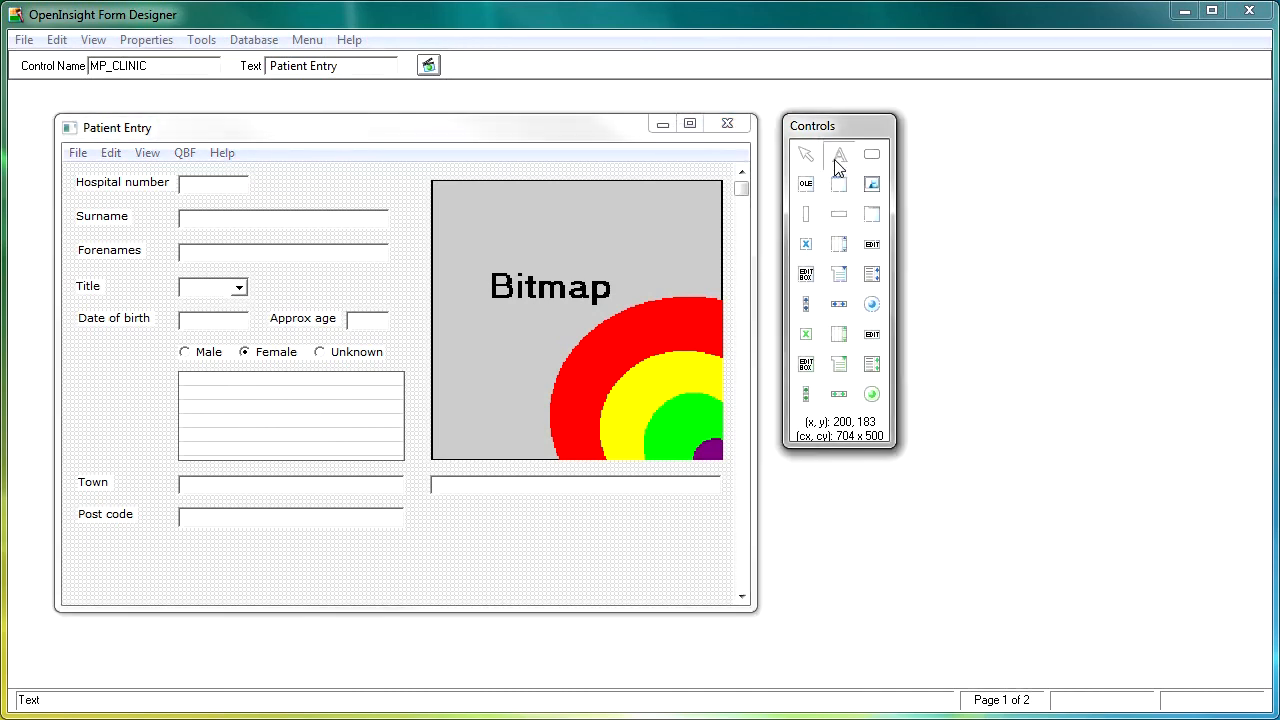
left_click(79, 376)
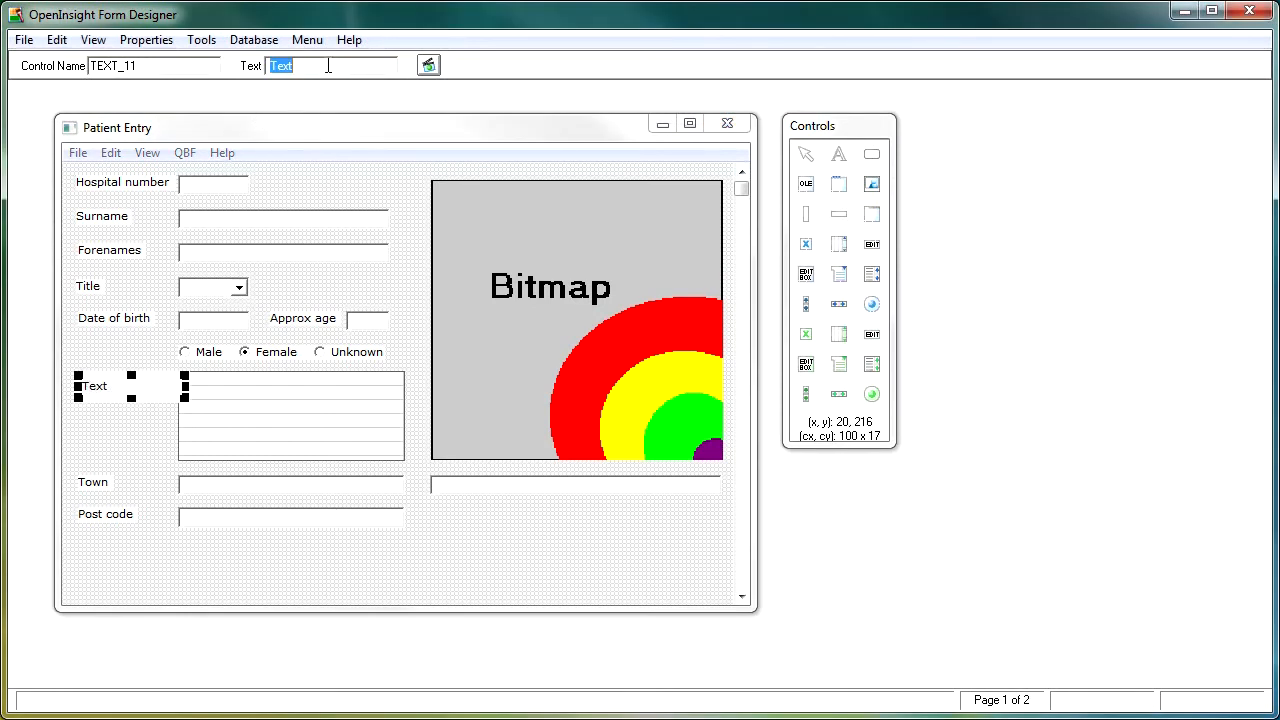
type("A")
left_click(128, 576)
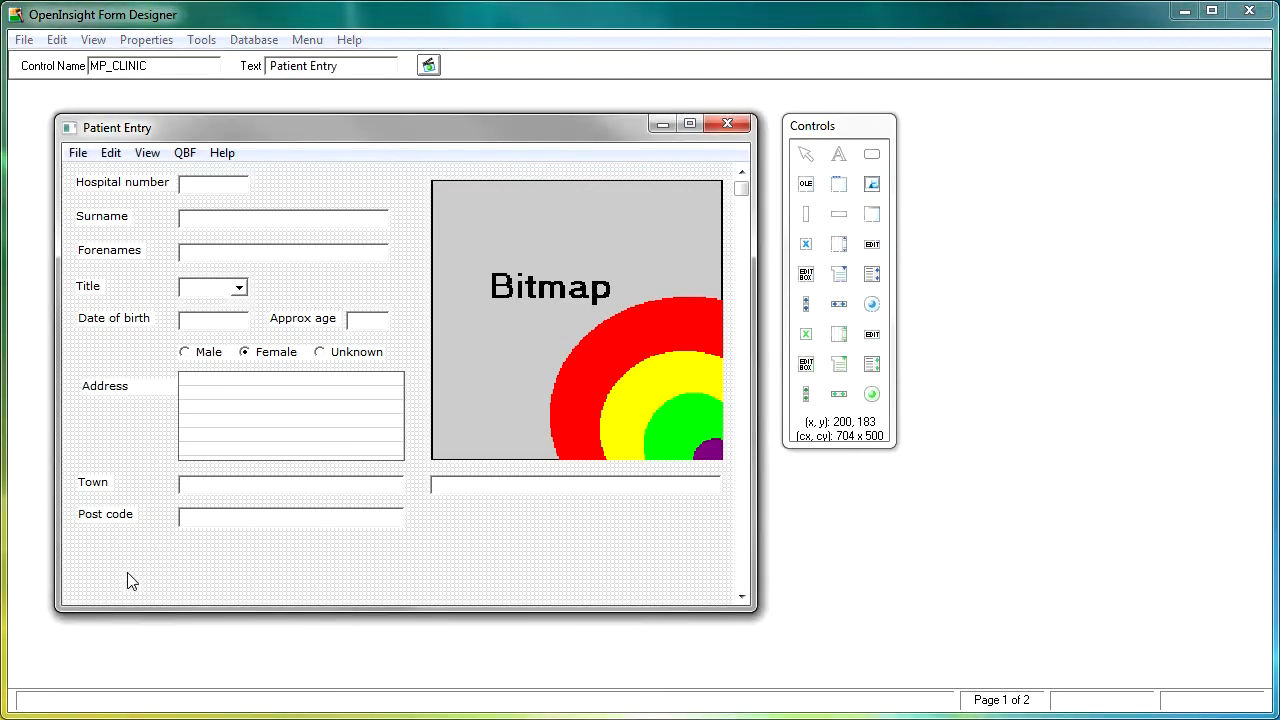
Align the Address label with the Date of birth label and the top of the table
left_click(134, 396)
left_click(127, 322, "ctrl")
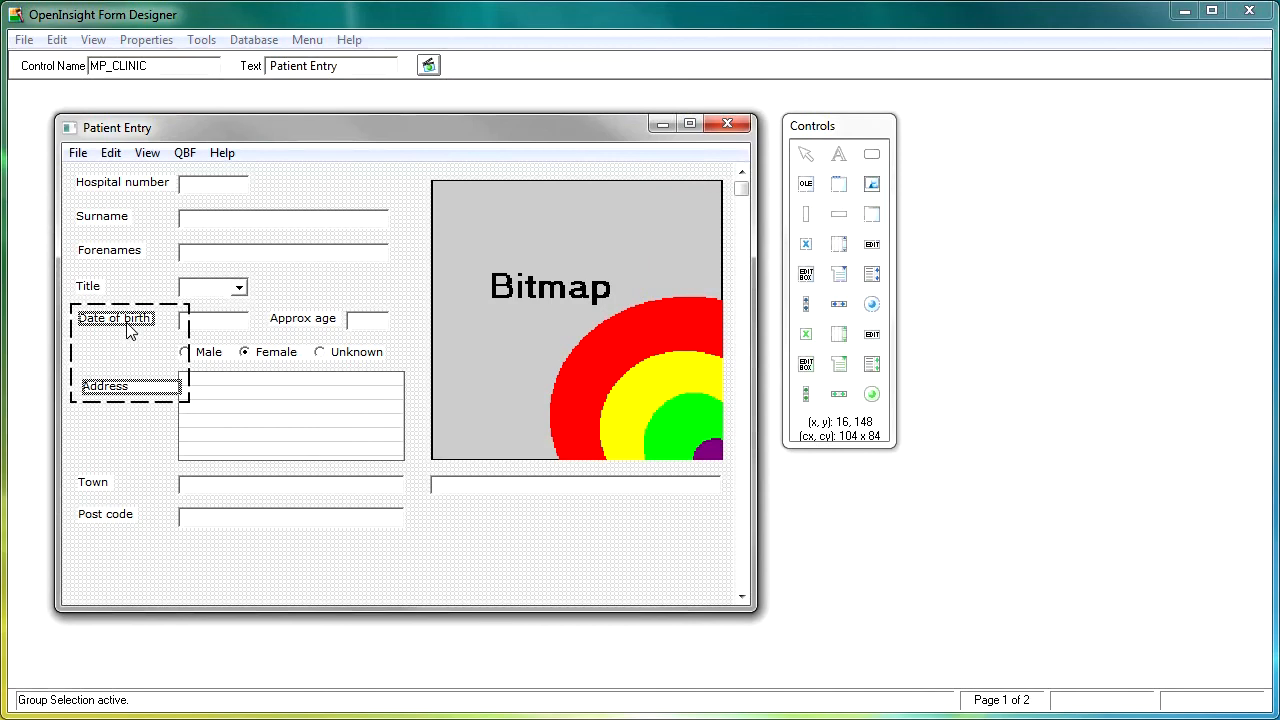
left_click(209, 427)
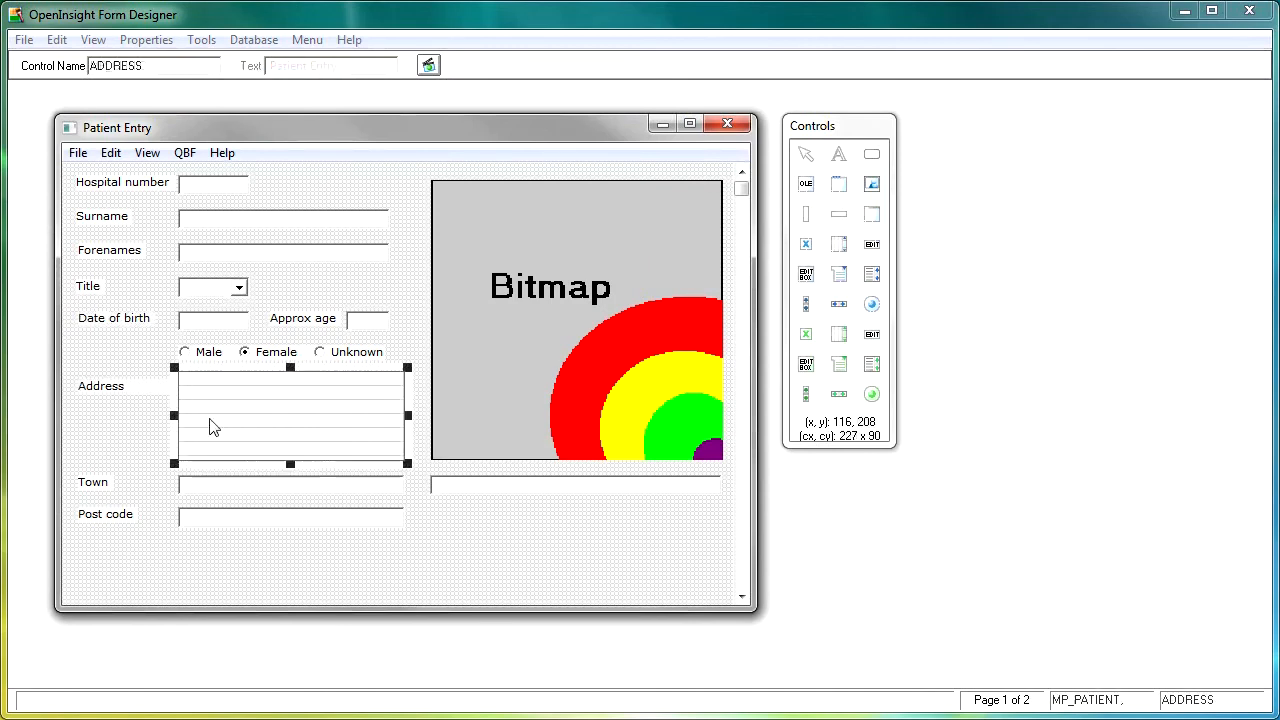
left_click(149, 393, "ctrl")
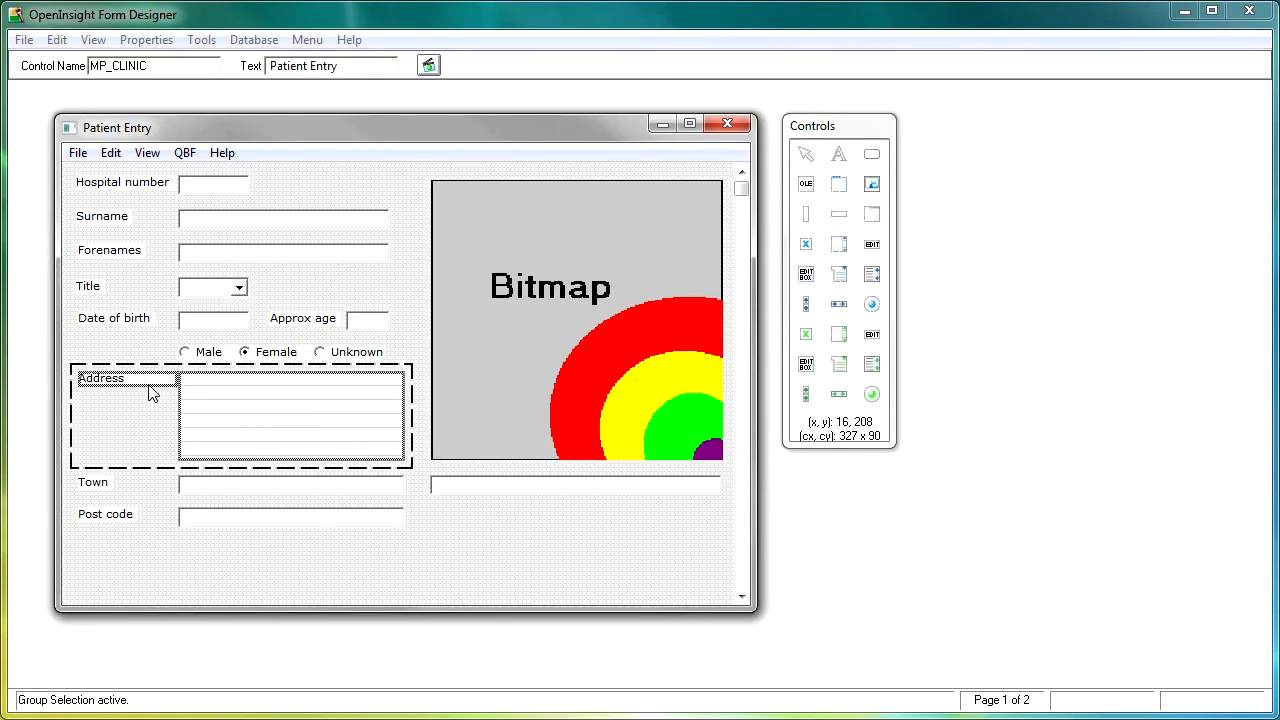
left_click(482, 572)
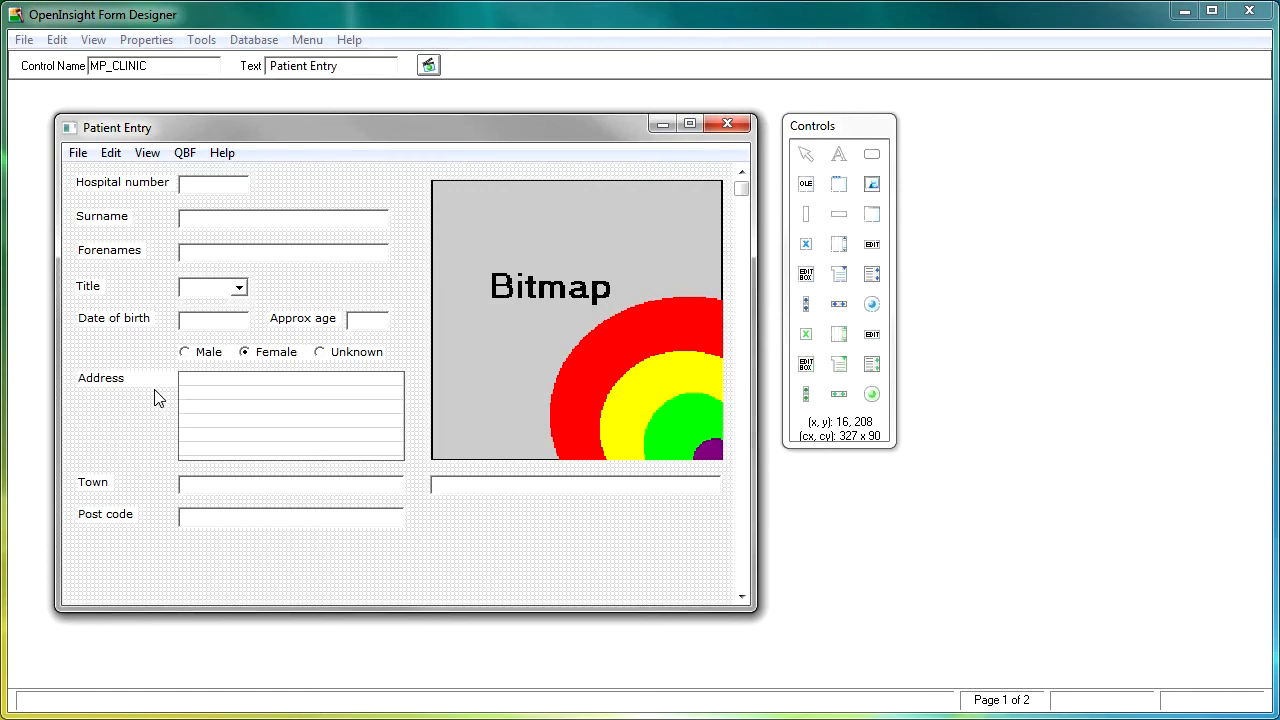
Tick Upper case for the Post code edit line, then launch a test run
left_click(256, 527)
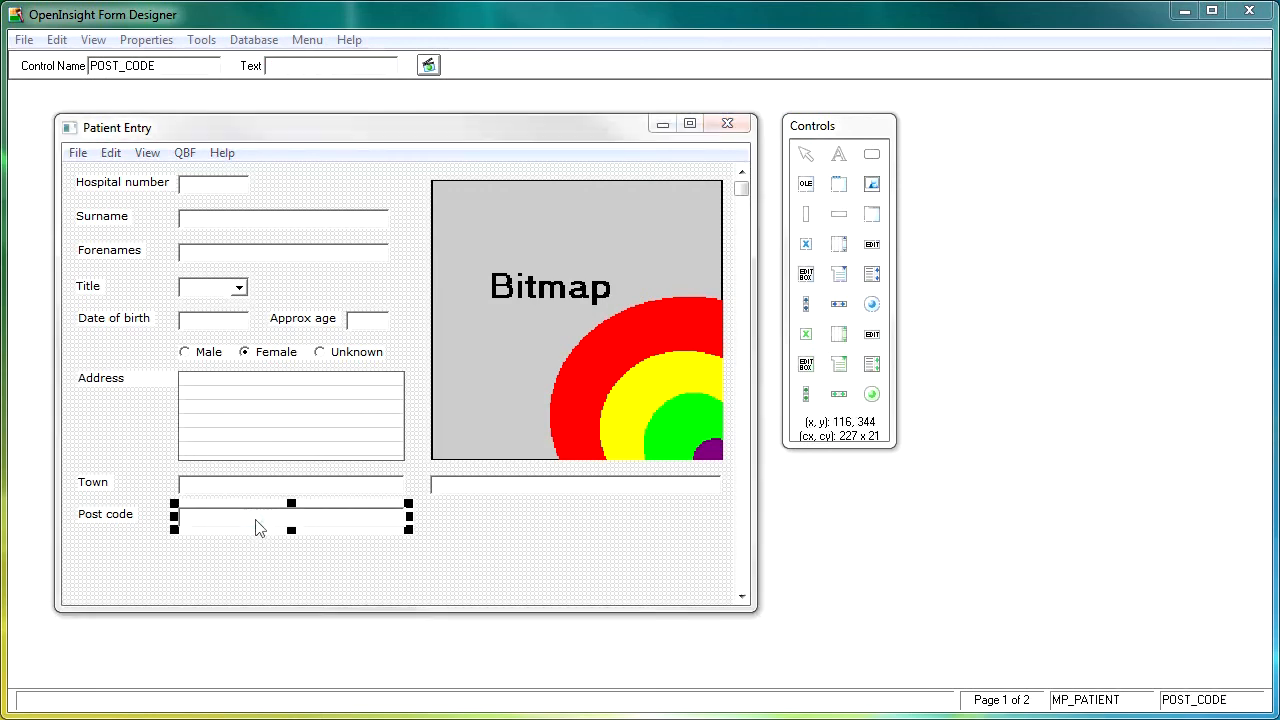
double_click(256, 527)
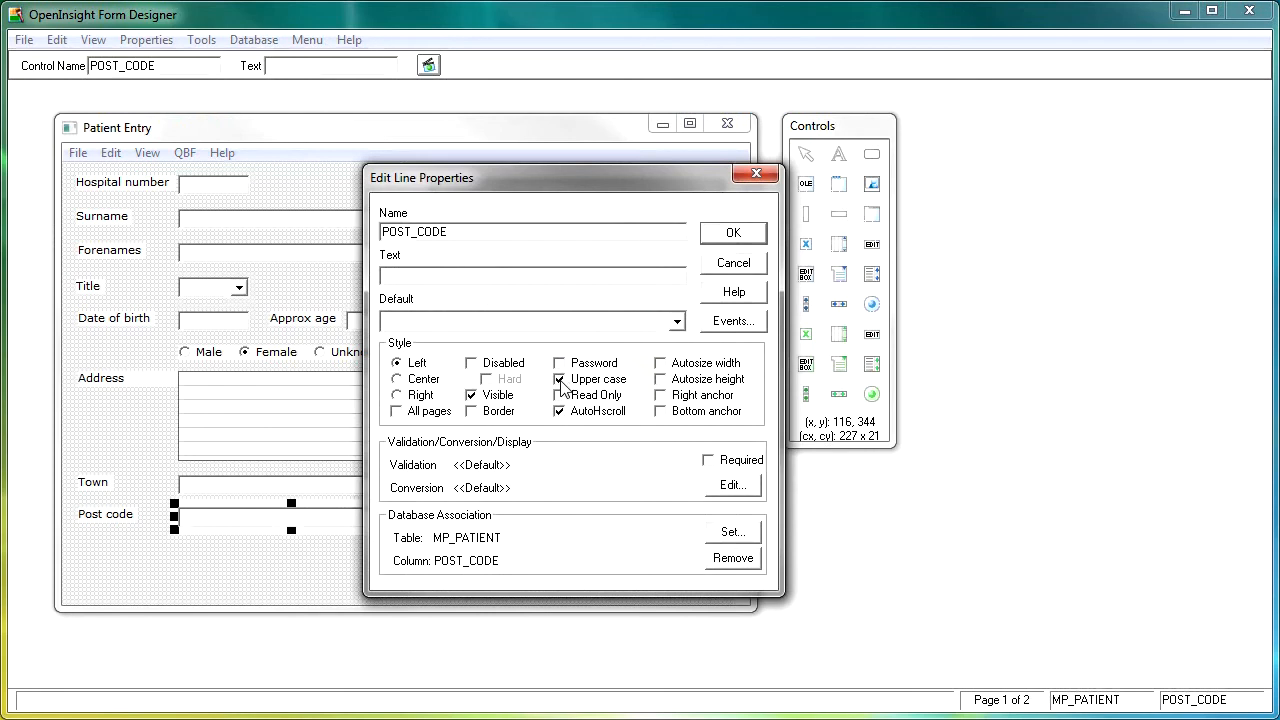
left_click(734, 236)
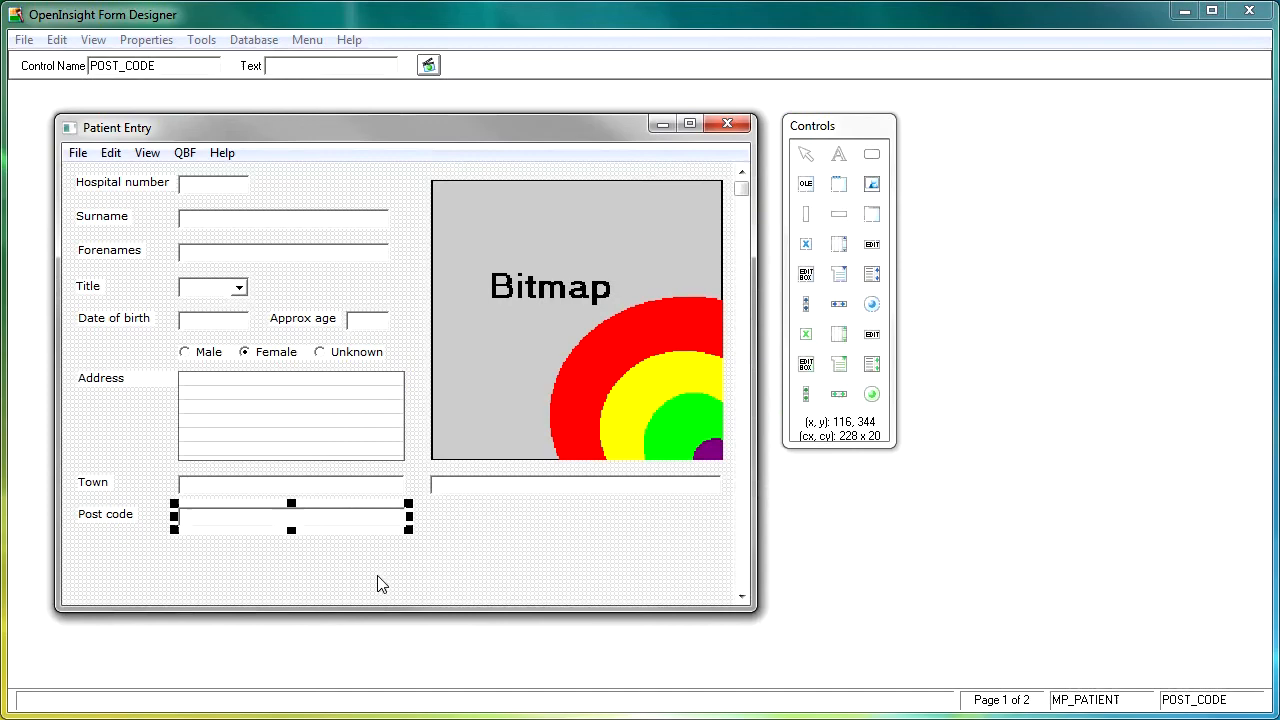
left_click(428, 65)
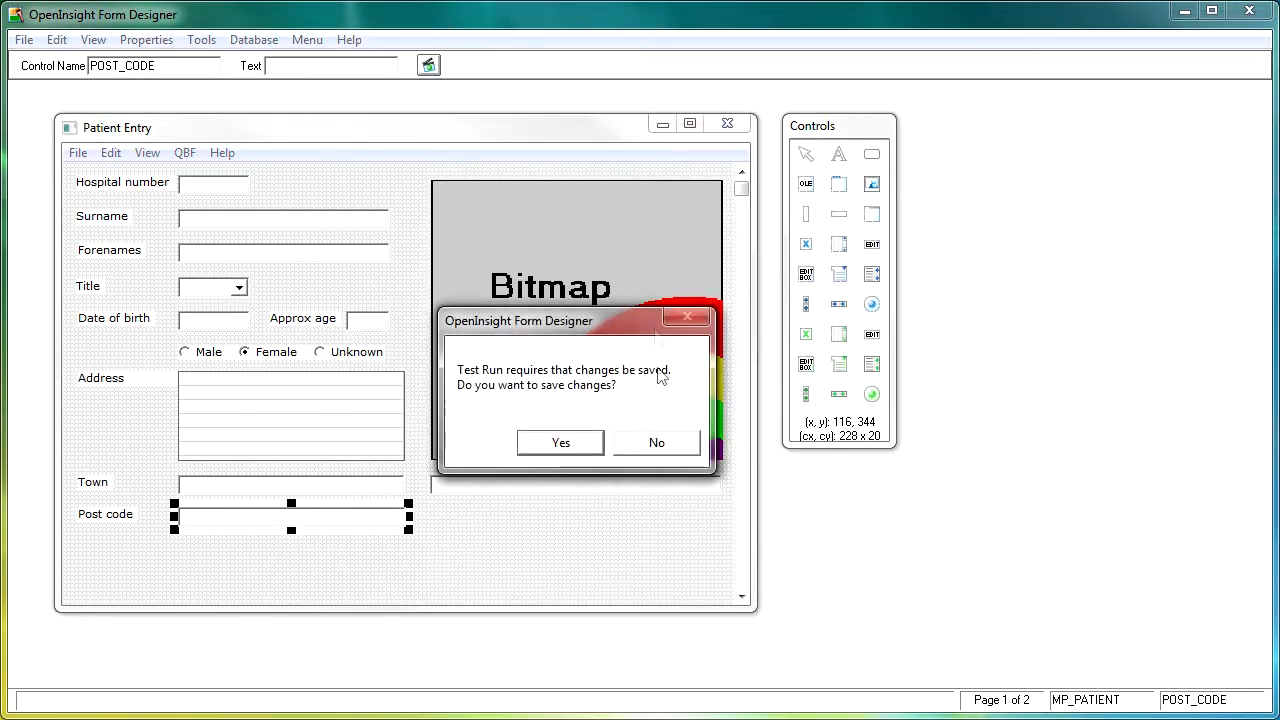
Save and run the form, entering record 2's surname, forenames, title Mrs and date of birth
left_click(587, 444)
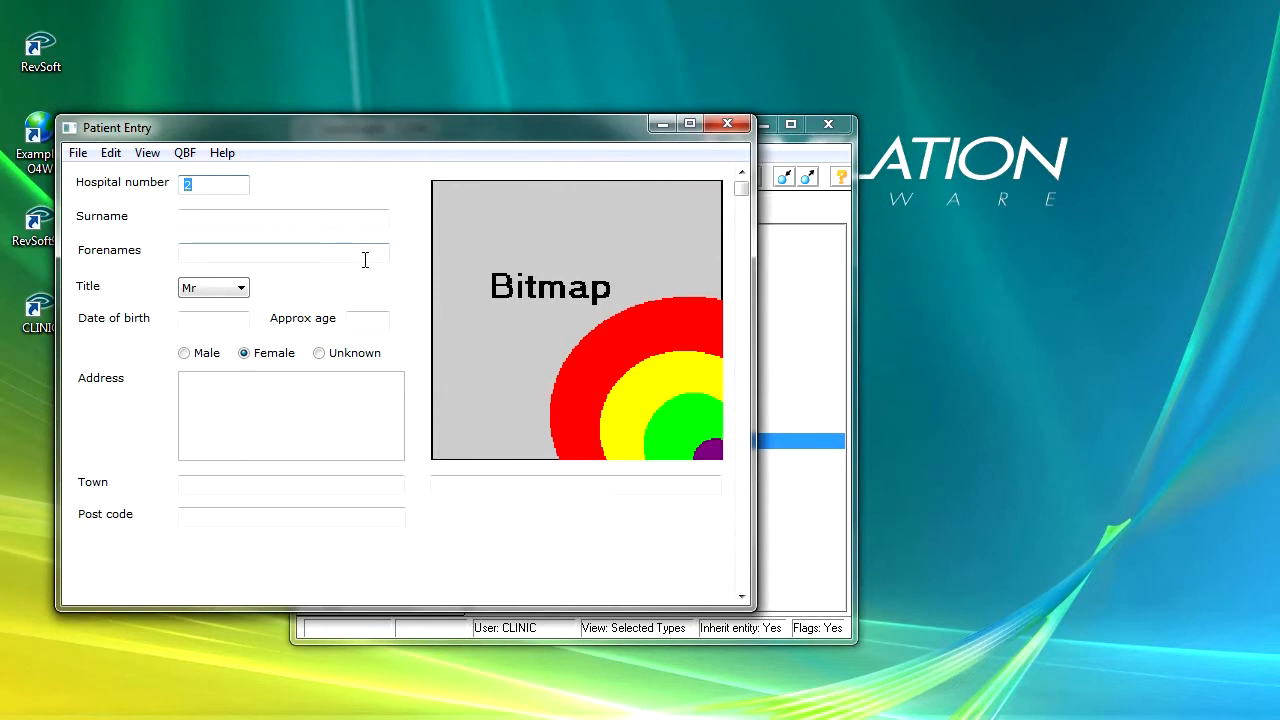
key("Tab")
type("Jo")
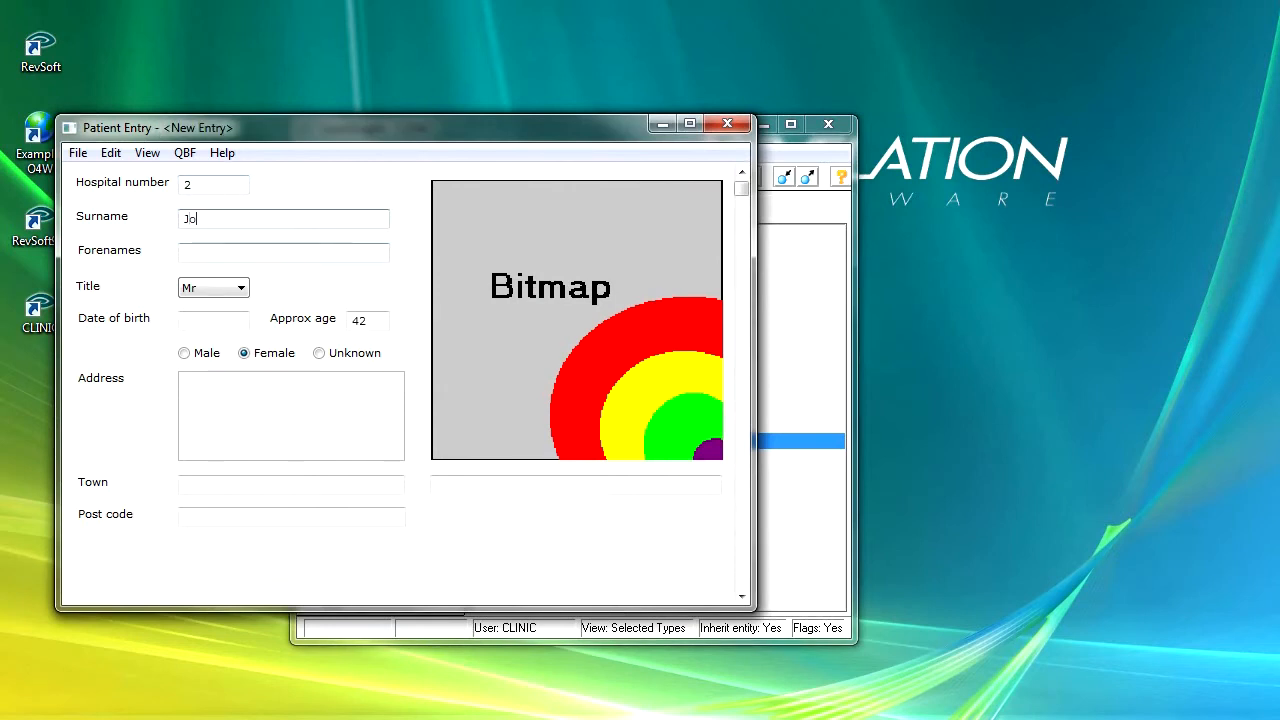
key("BackSpace")
key("BackSpace")
key("Tab")
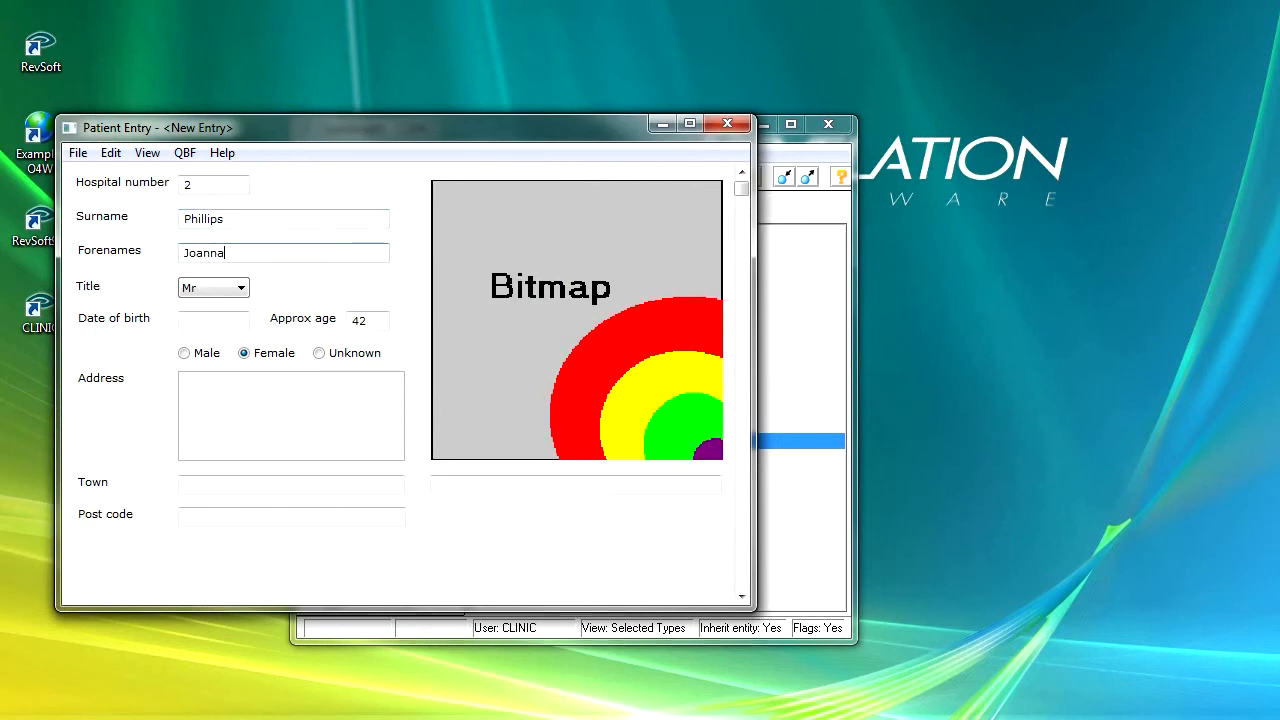
key("Tab")
key("Tab")
type("12/09/68")
key("Tab")
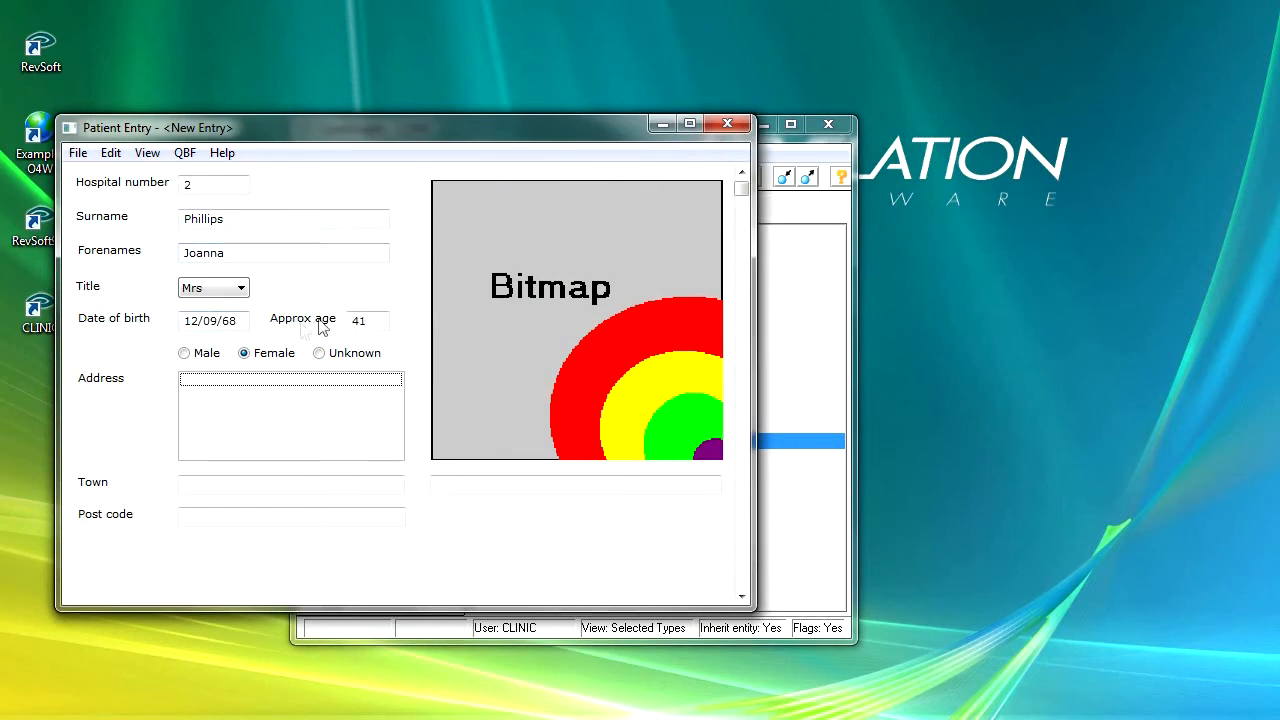
Fill in both address lines, the town and the post code for patient 2
left_click(260, 382)
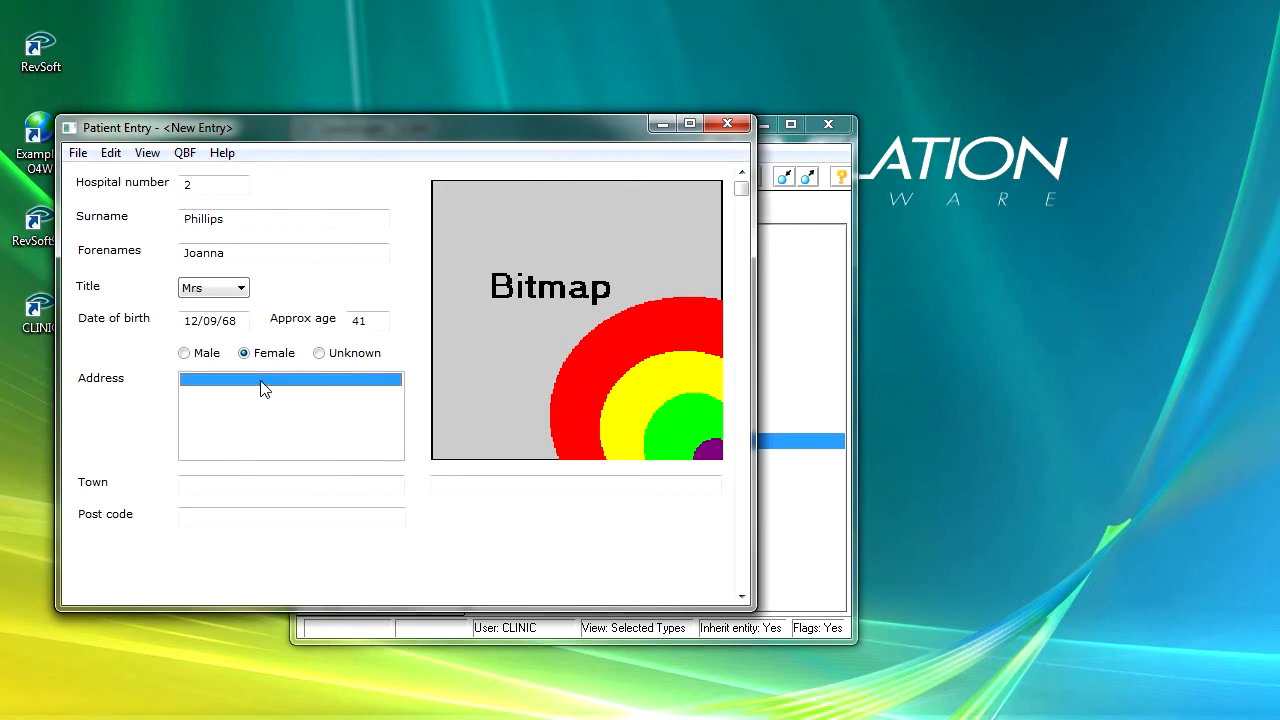
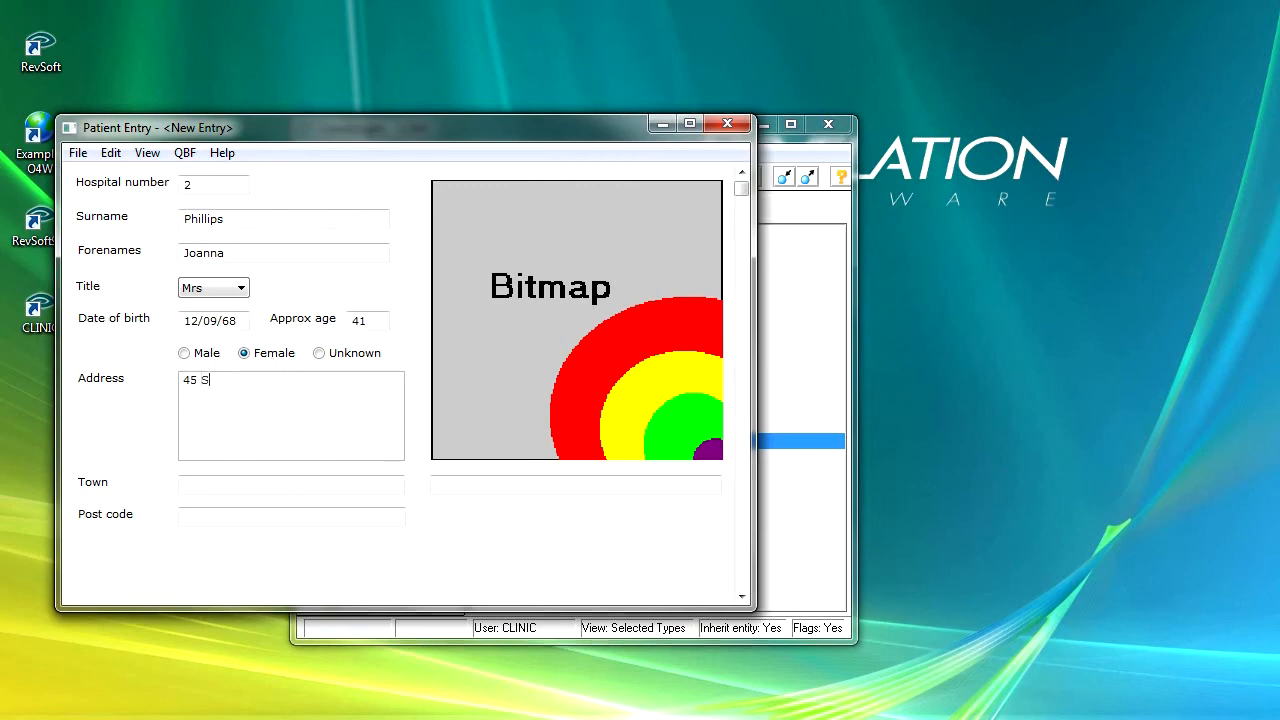
left_click(262, 392)
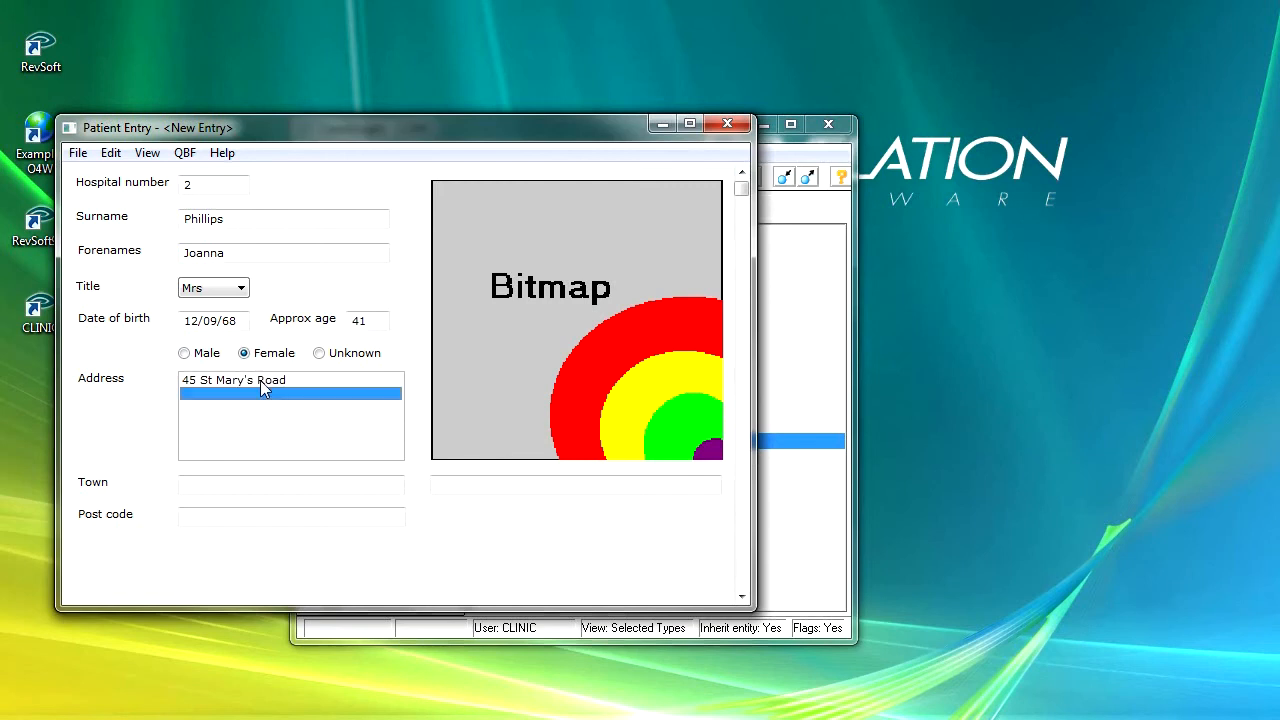
key("Return")
key("Tab")
key("Tab")
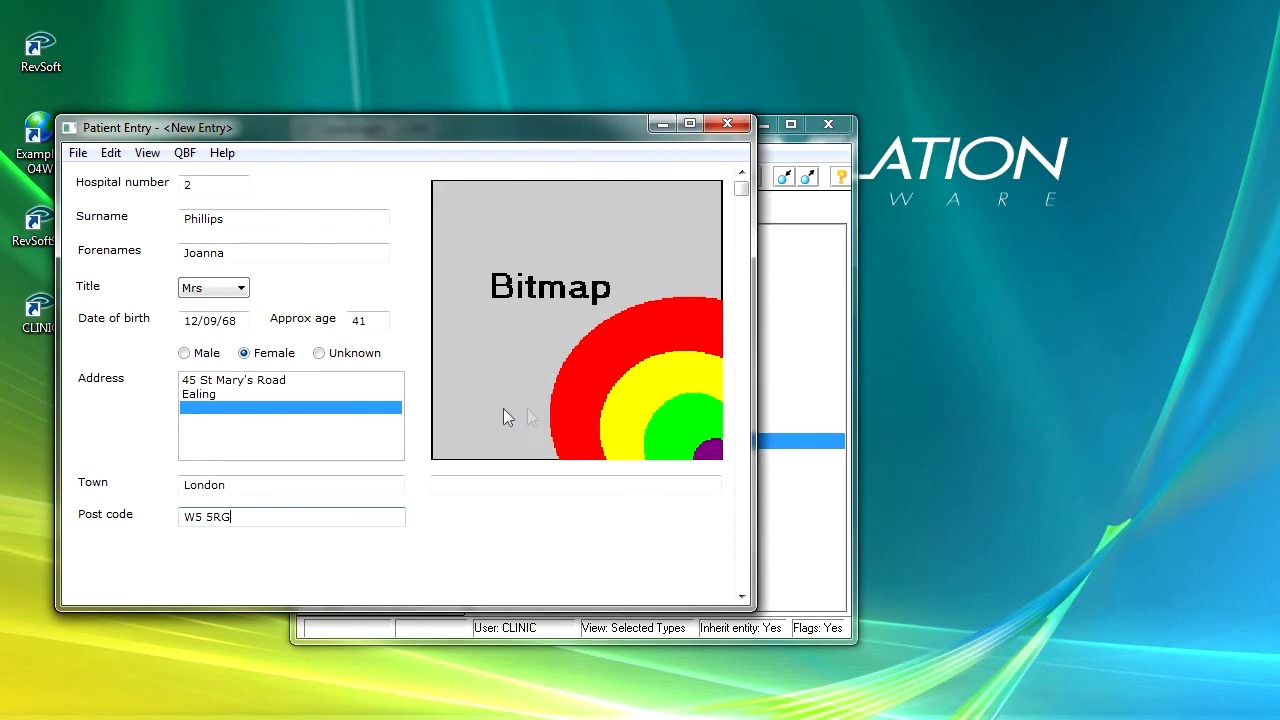
left_click(78, 153)
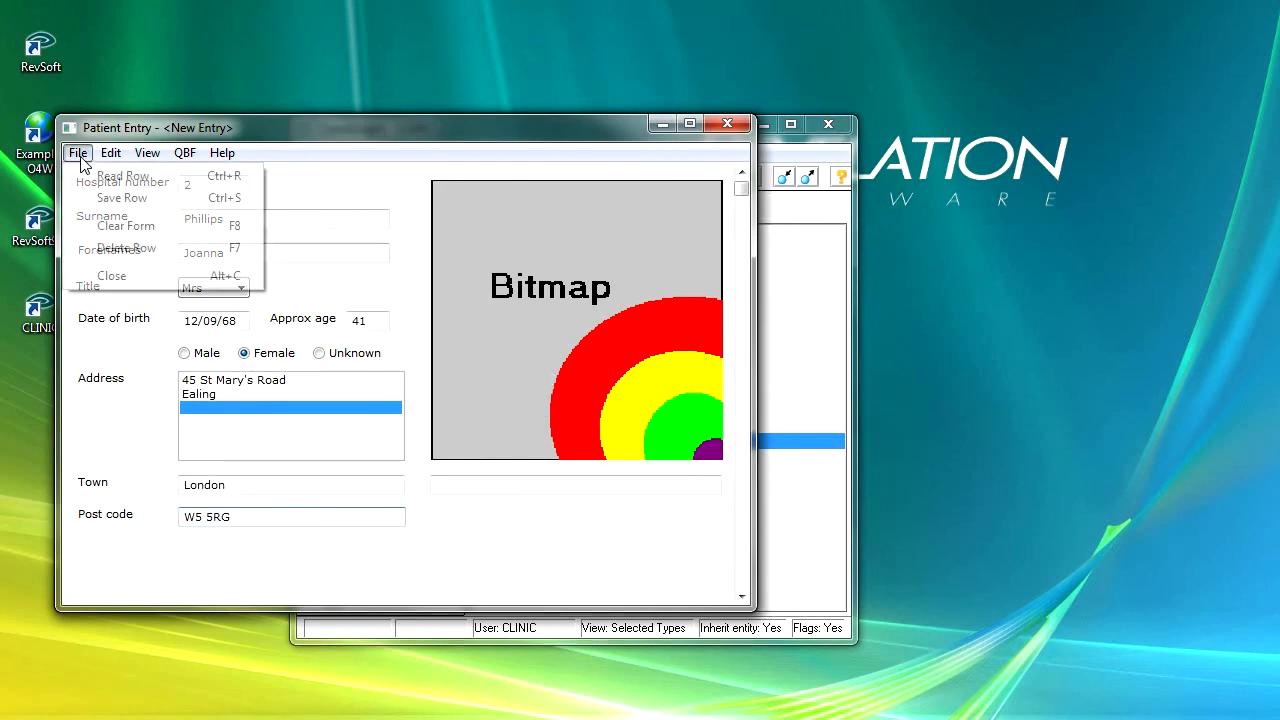
Save the new patient row, then load patient record 1 by entering hospital number 1
left_click(118, 198)
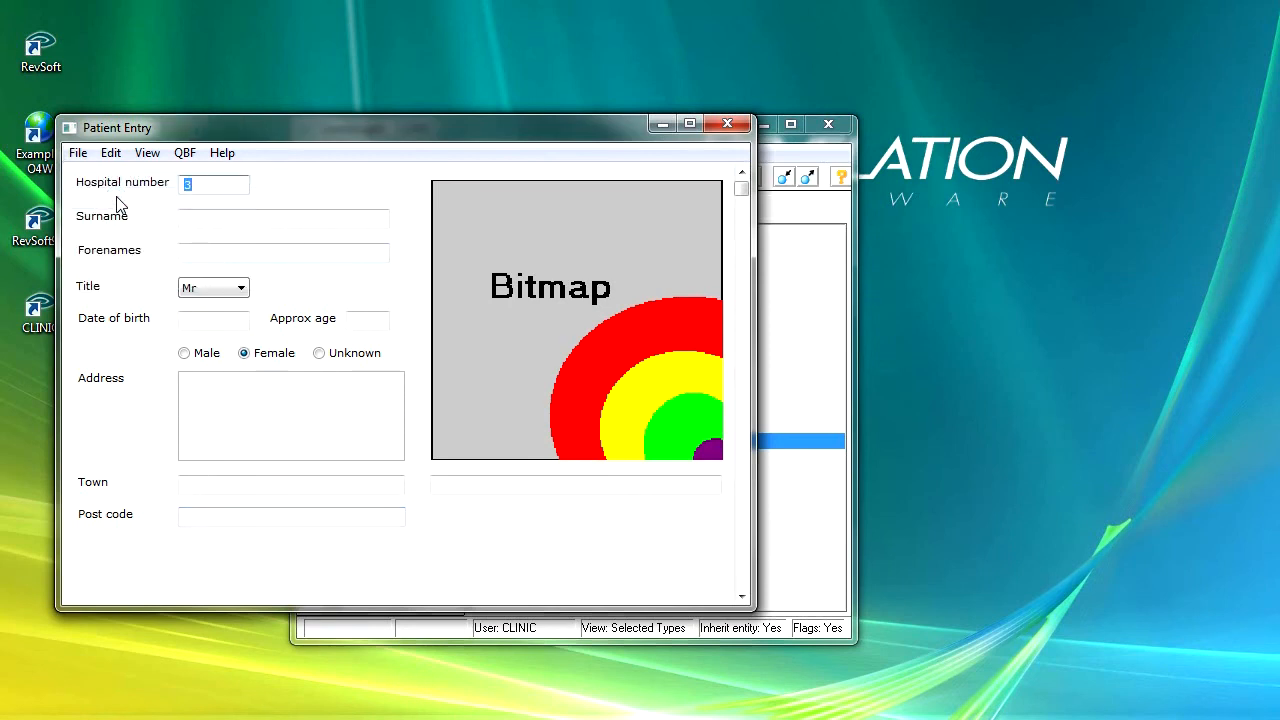
type("1")
key("Return")
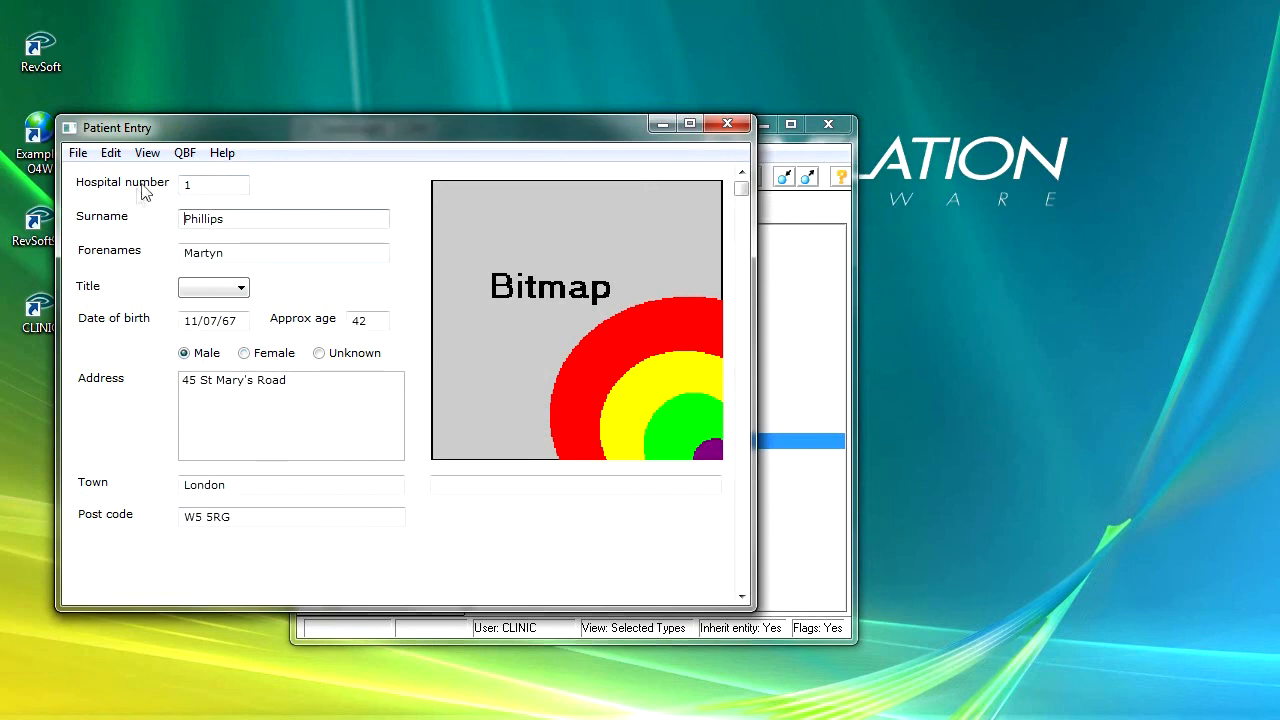
Replace the hospital number with 2 to read back patient record 2 (title Mrs)
double_click(186, 185)
type("2")
key("Return")
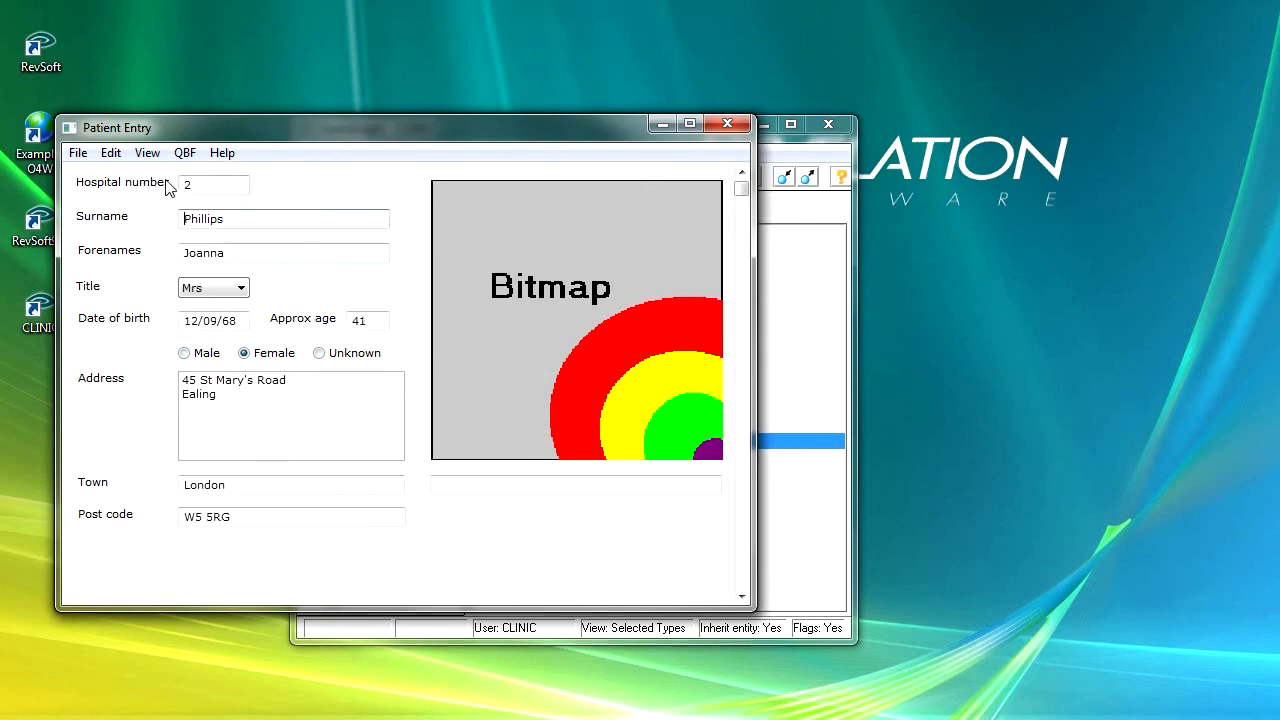